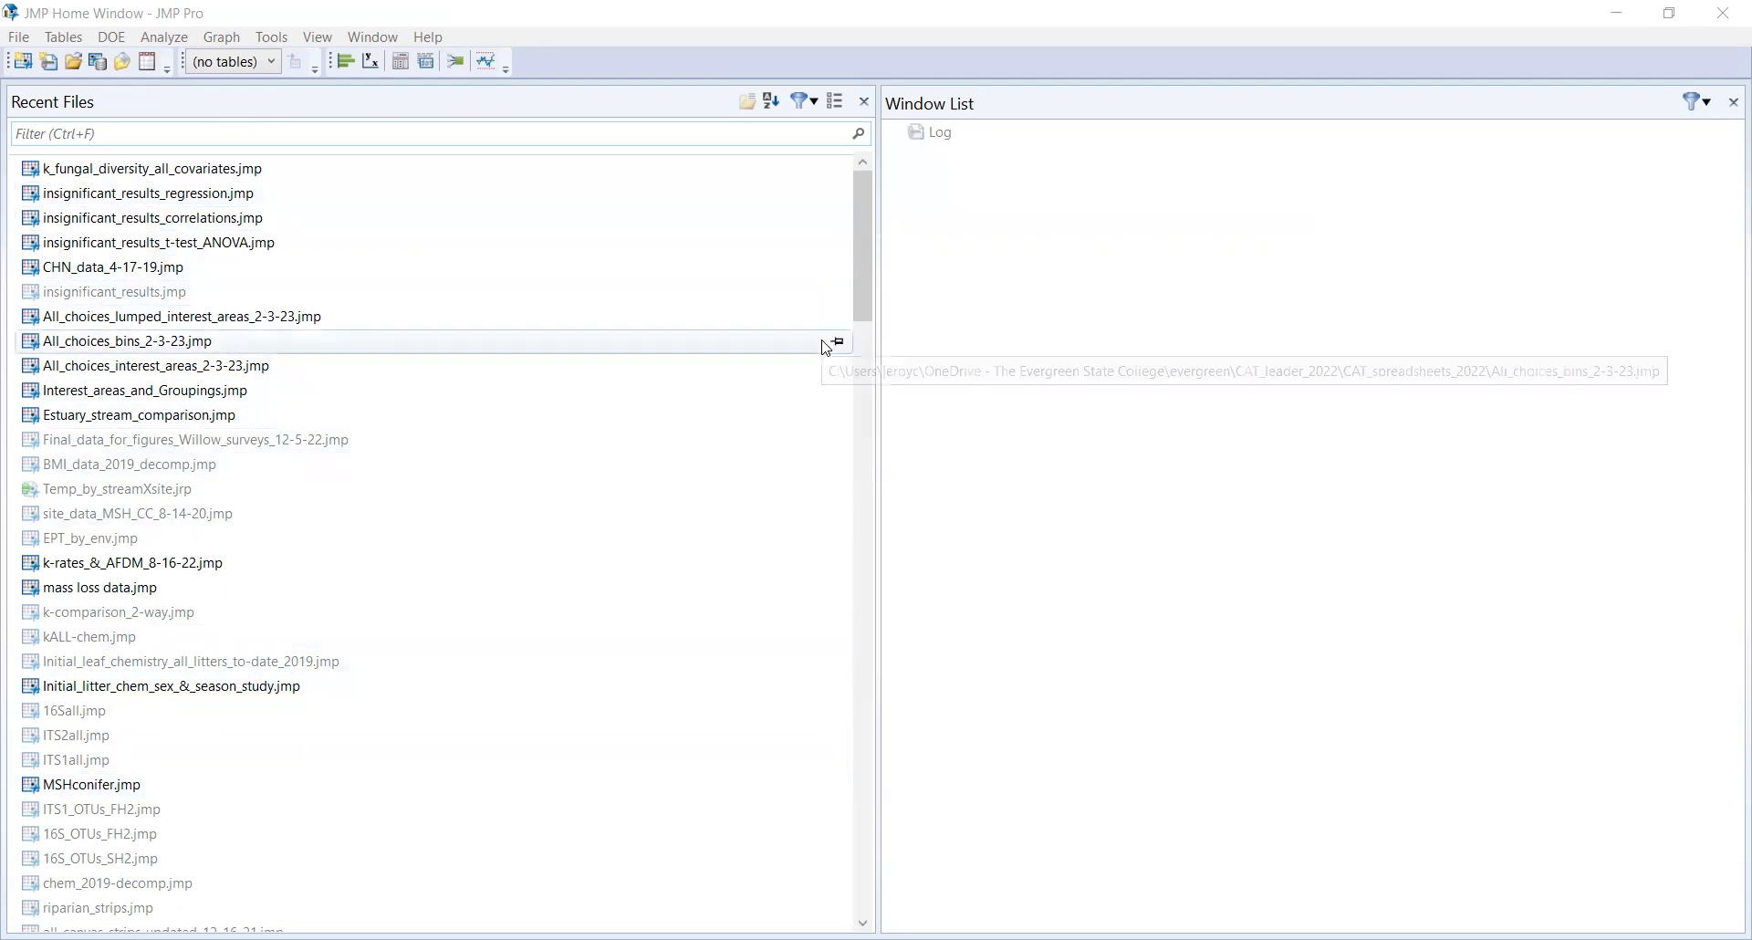
Step: Create a new empty data table
{"action": "left_click", "coordinate": [23, 42]}
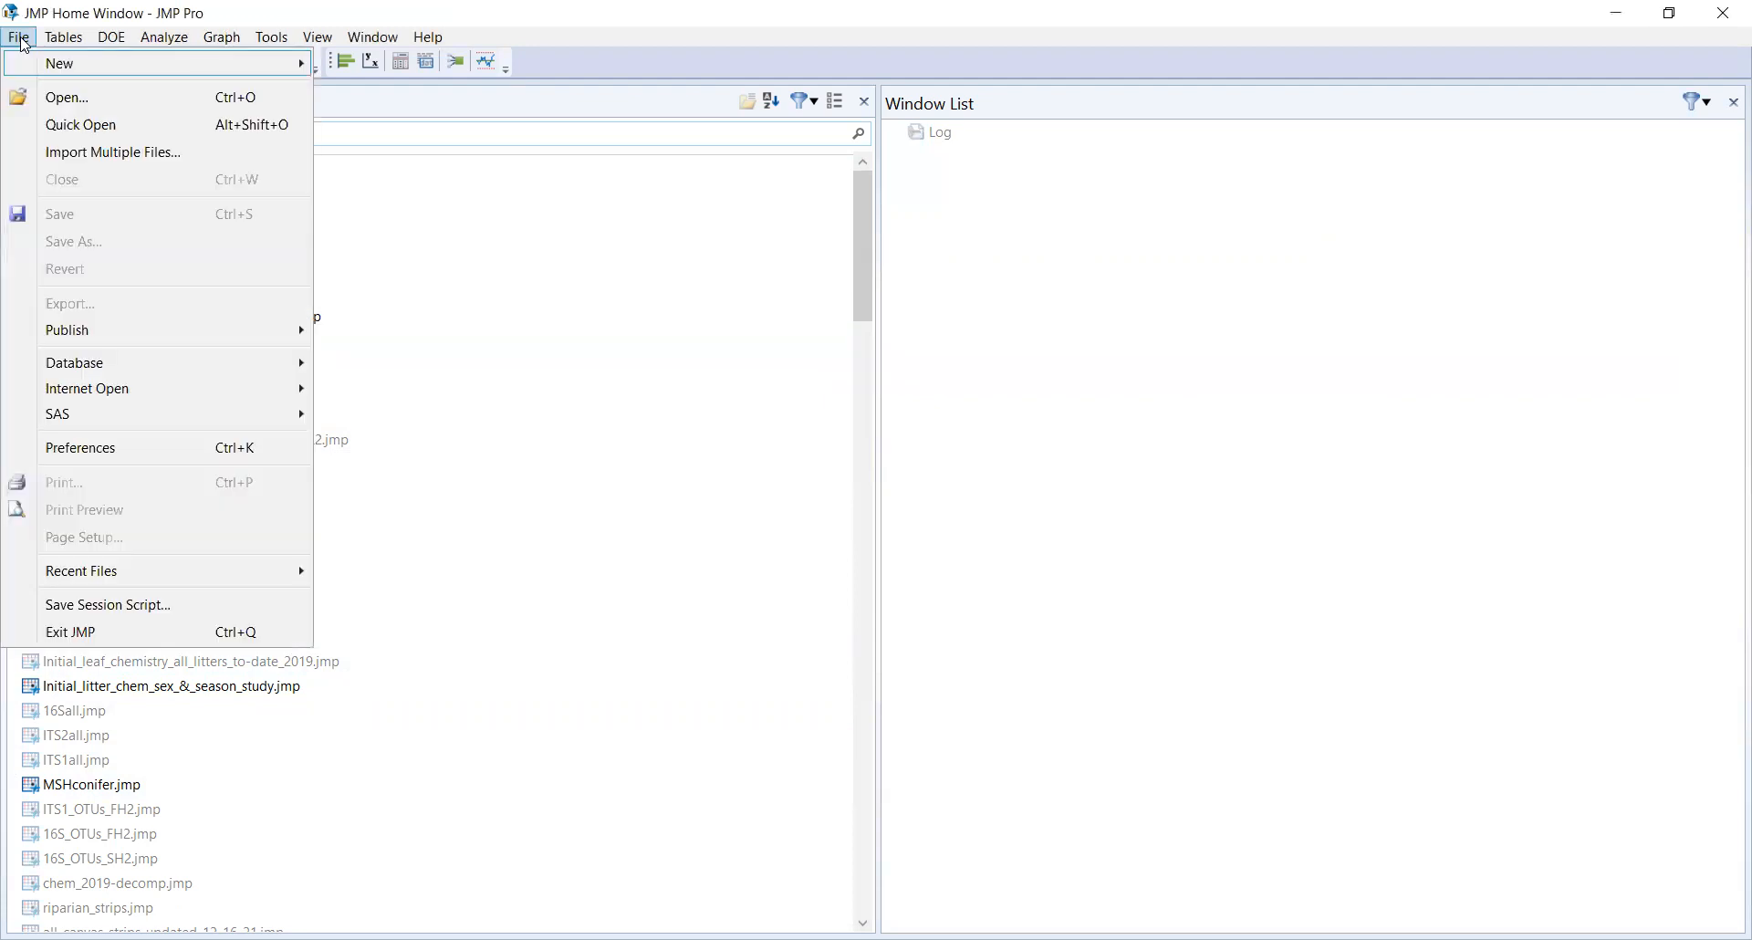
{"action": "mouse_move", "coordinate": [228, 63]}
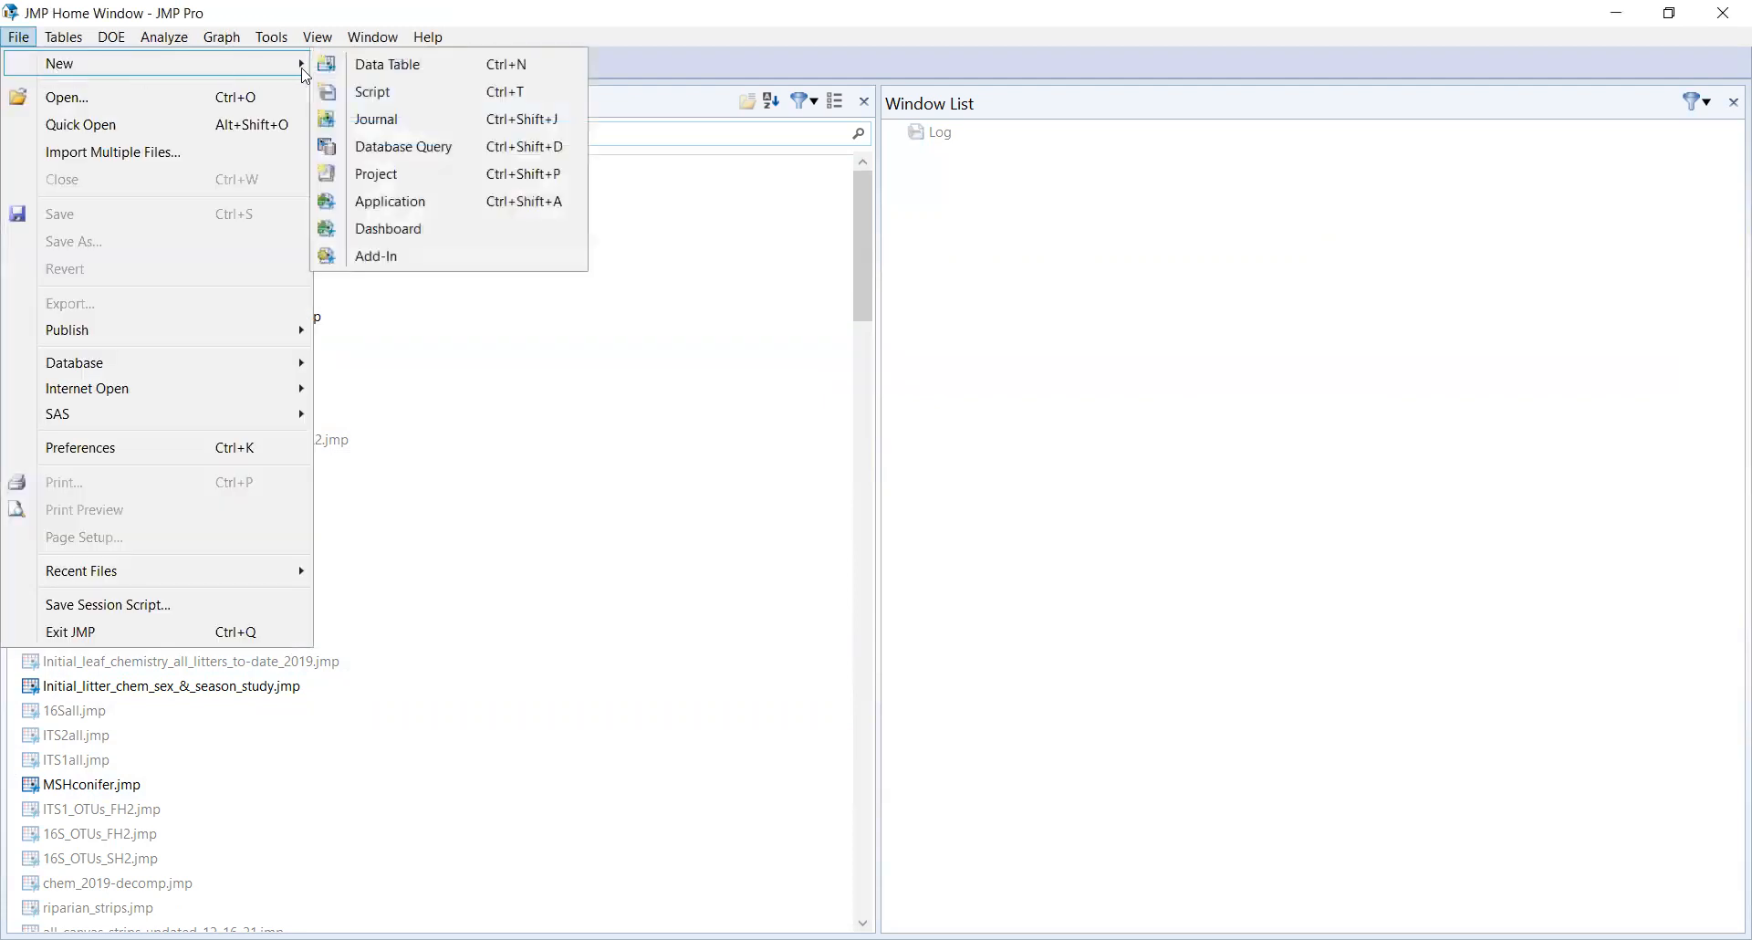
{"action": "left_click", "coordinate": [467, 69]}
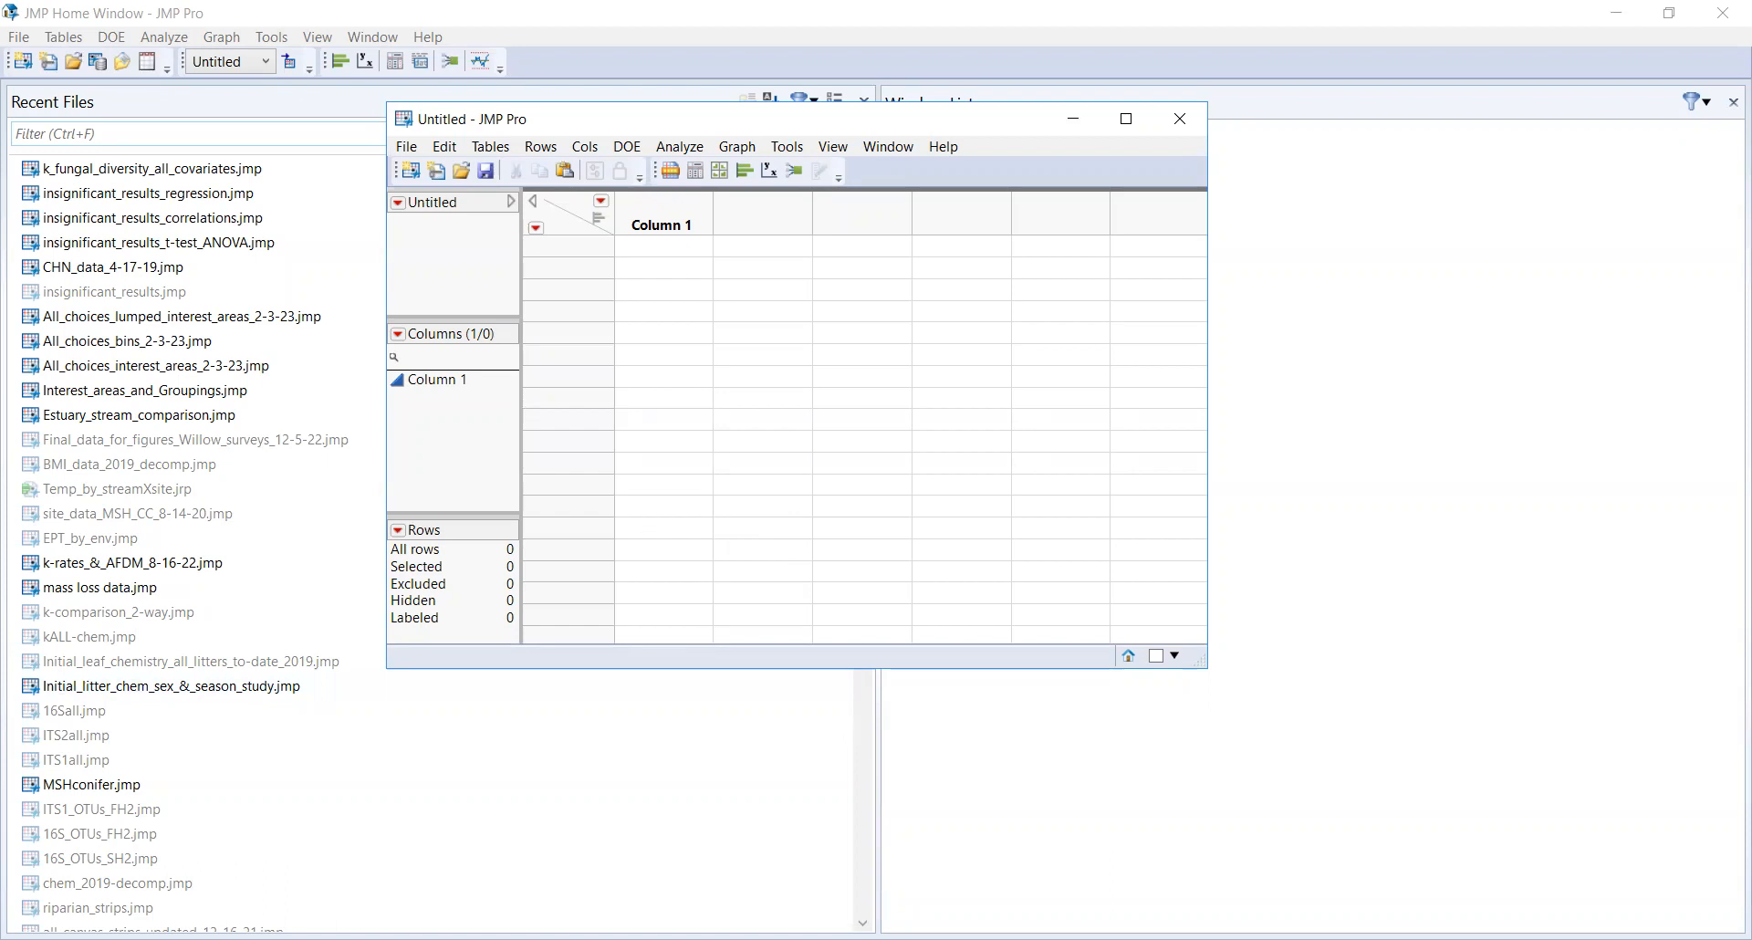
Step: Switch to the copied source data and paste it into the new table with column names
{"action": "key", "text": "alt+Tab"}
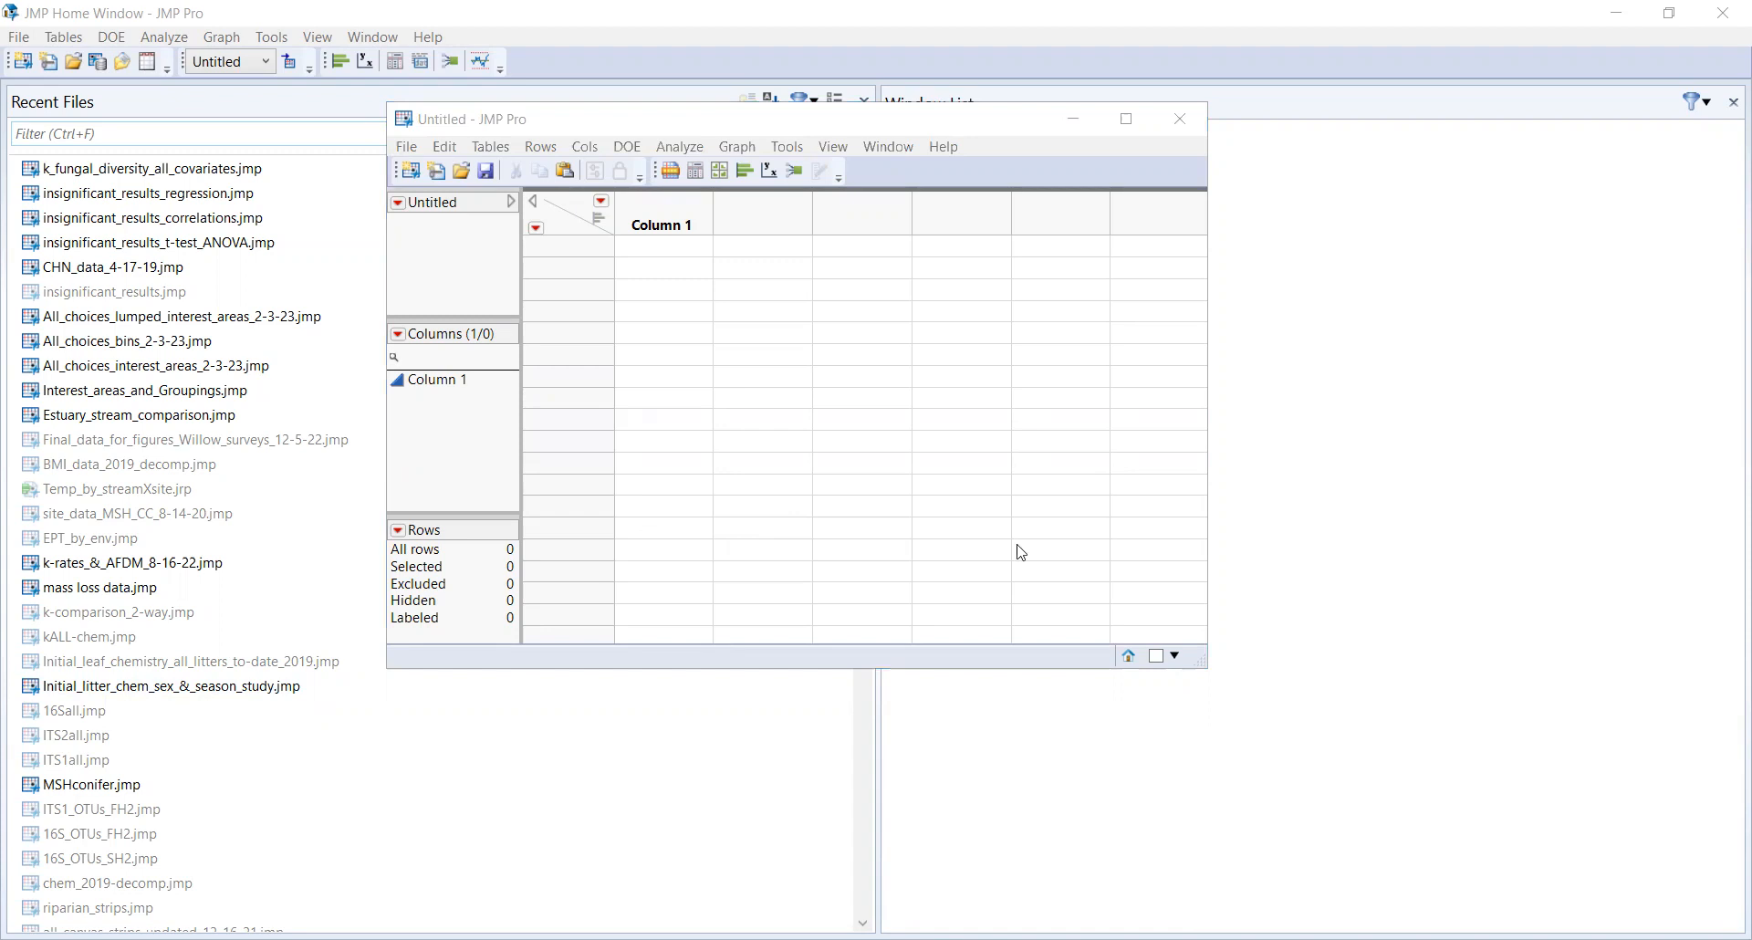
{"action": "left_click", "coordinate": [453, 128]}
{"action": "left_click", "coordinate": [451, 148]}
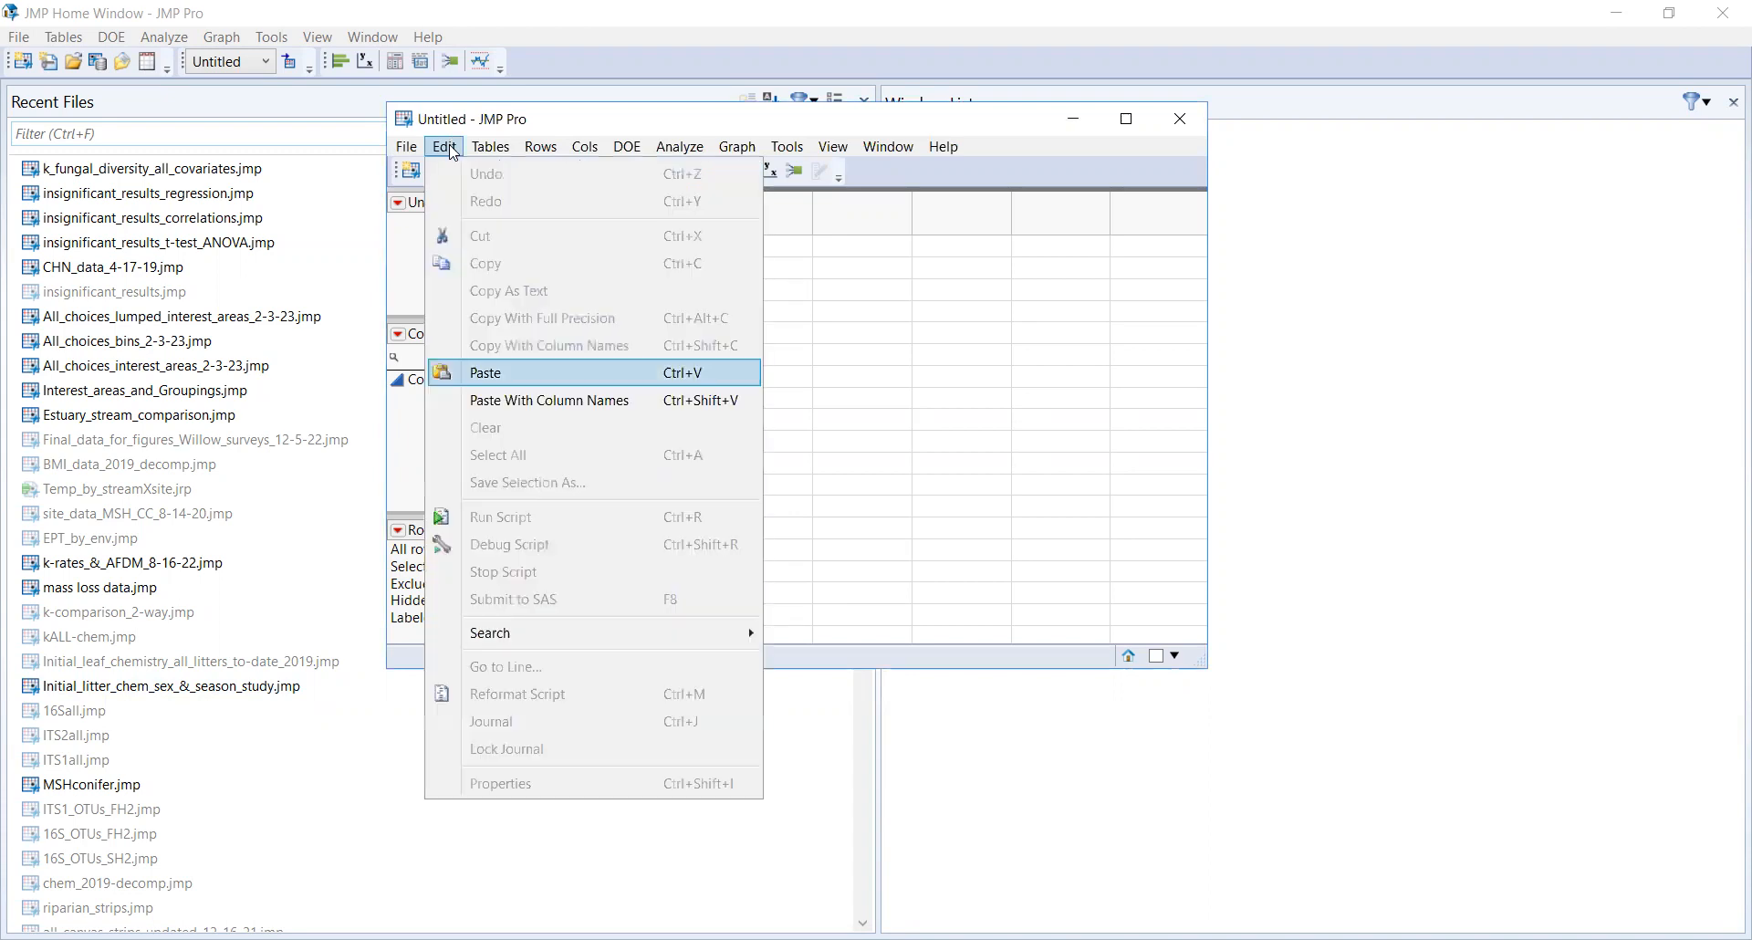
{"action": "left_click", "coordinate": [517, 401]}
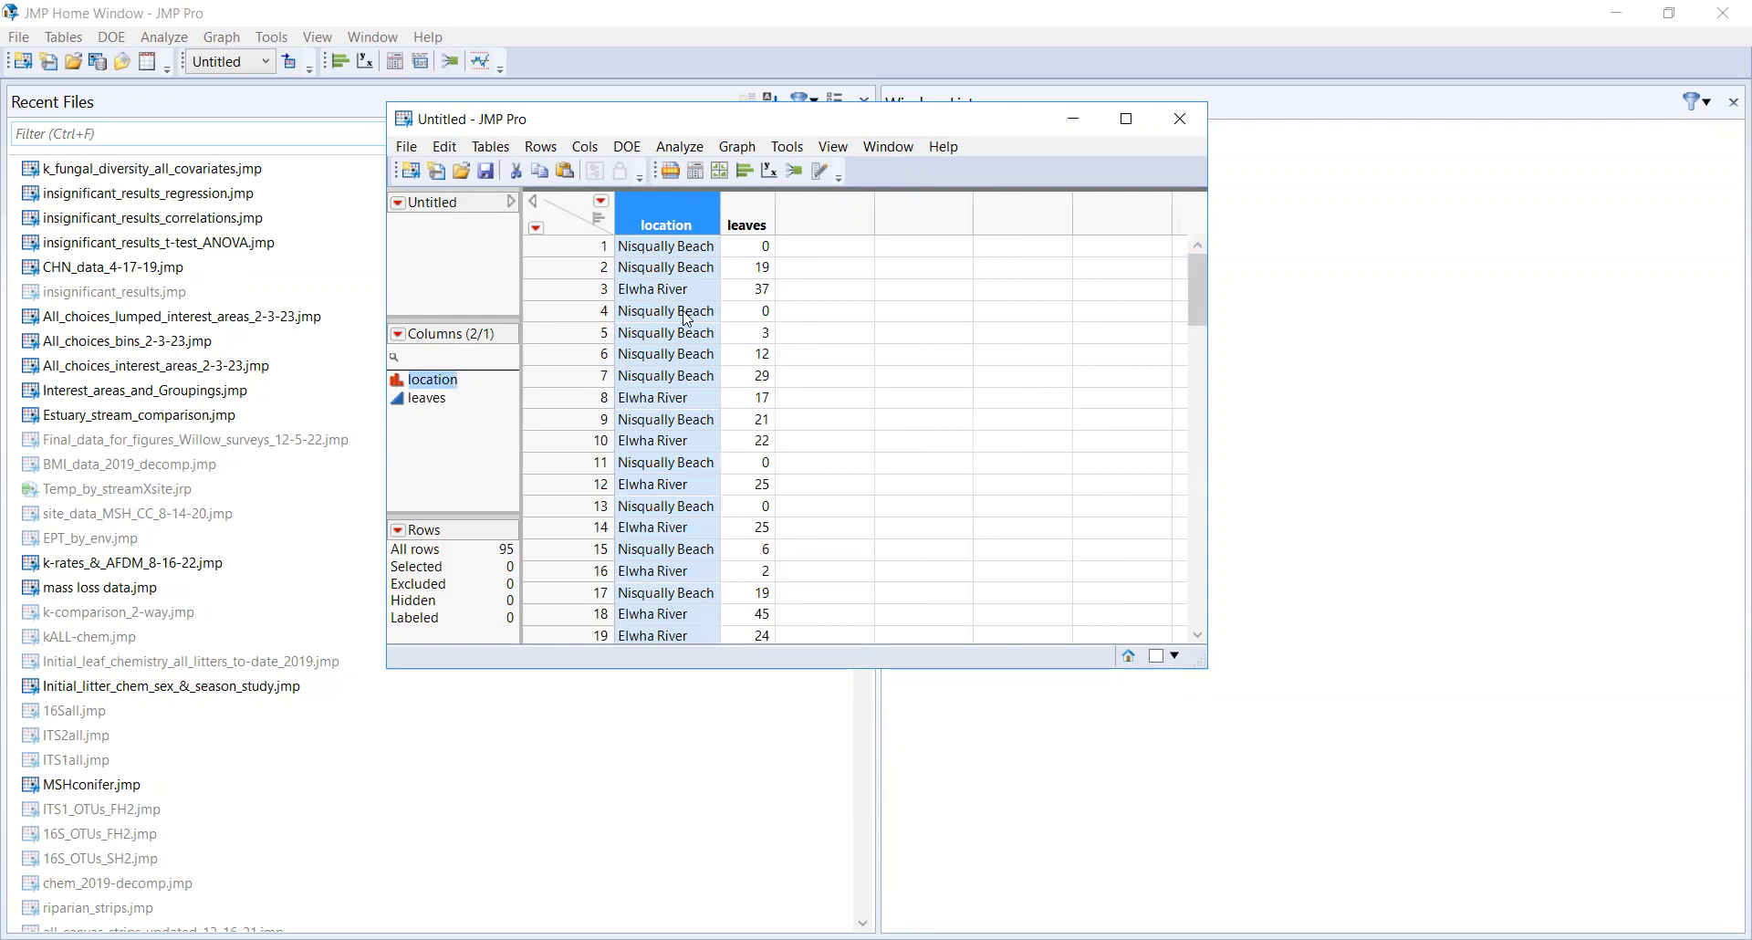
Step: Examine the pasted location and leaves columns and their rows in the table
{"action": "mouse_move", "coordinate": [1204, 288]}
{"action": "left_mouse_down"}
{"action": "mouse_move", "coordinate": [1204, 641]}
{"action": "mouse_move", "coordinate": [1203, 256]}
{"action": "left_mouse_up"}
{"action": "left_click", "coordinate": [764, 227]}
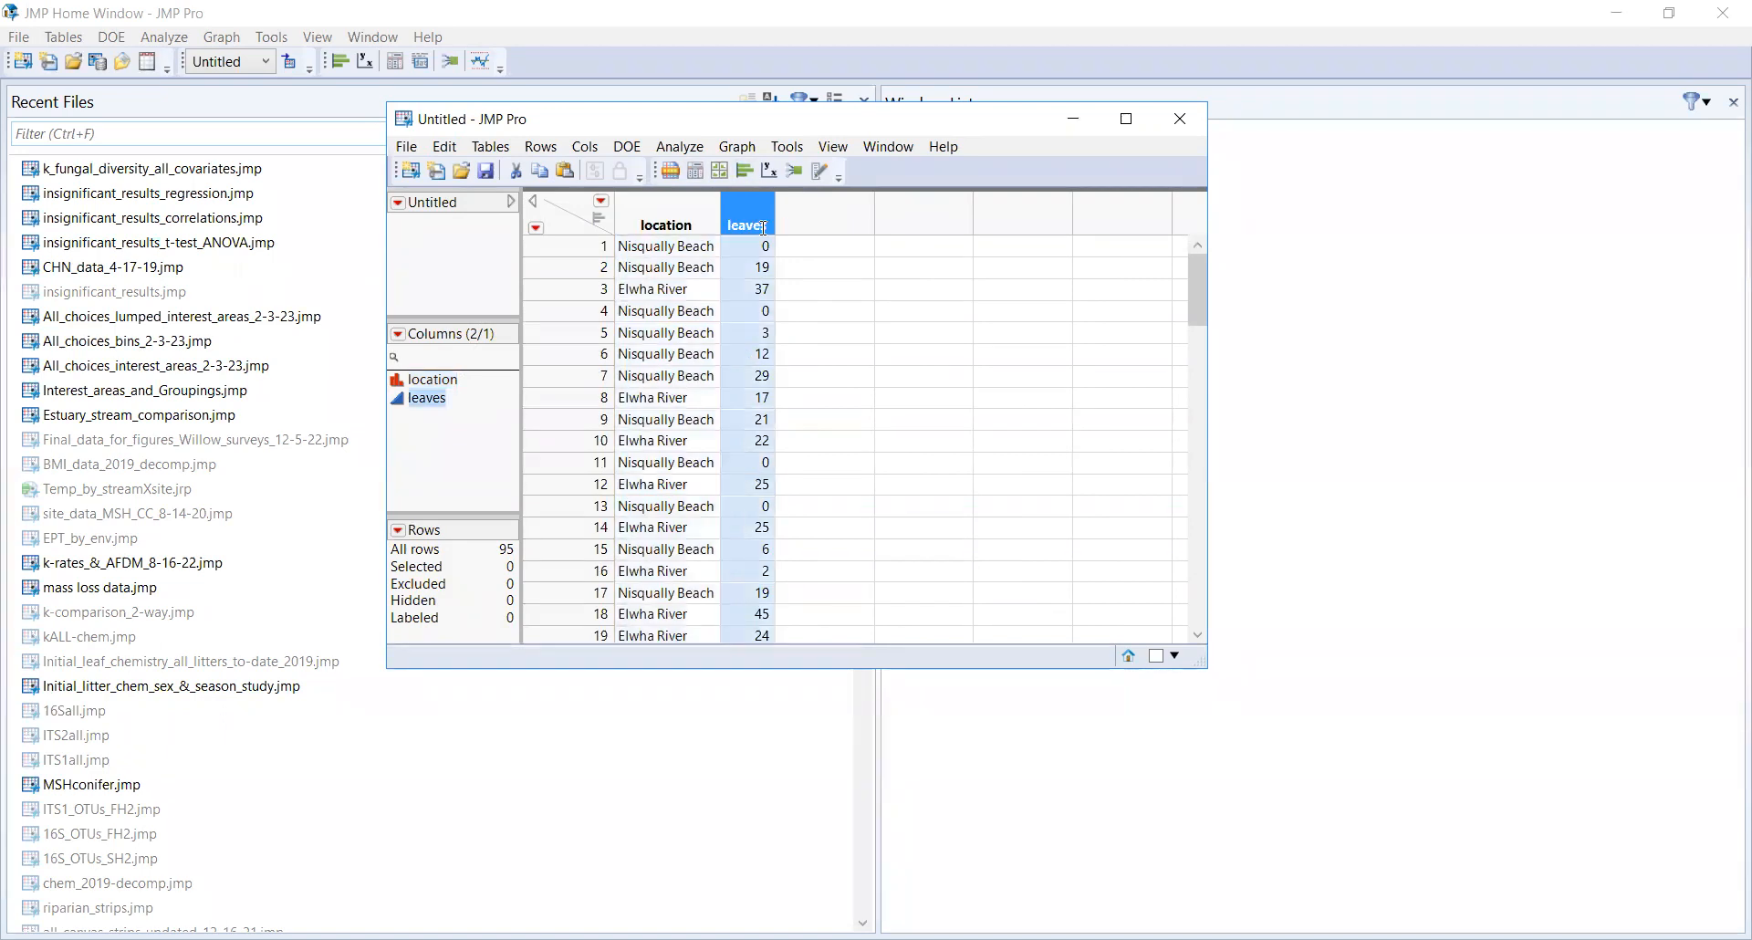
{"action": "left_click", "coordinate": [682, 217]}
{"action": "left_click", "coordinate": [748, 221]}
{"action": "left_click", "coordinate": [661, 246]}
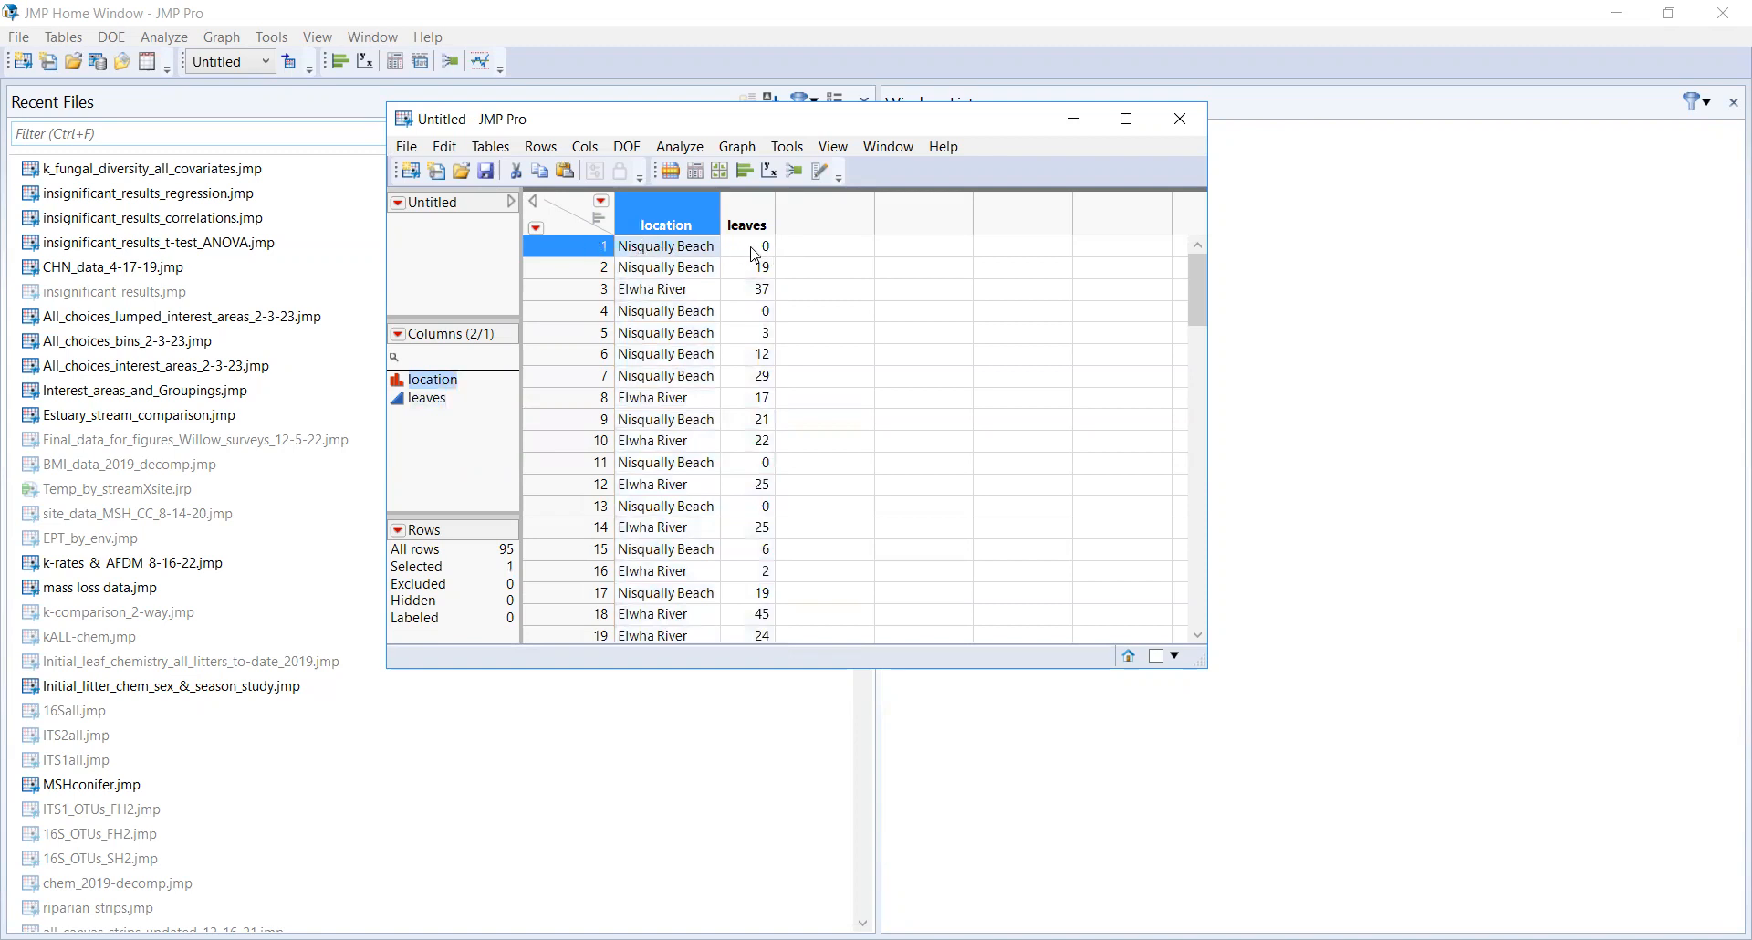
{"action": "left_click", "coordinate": [444, 146]}
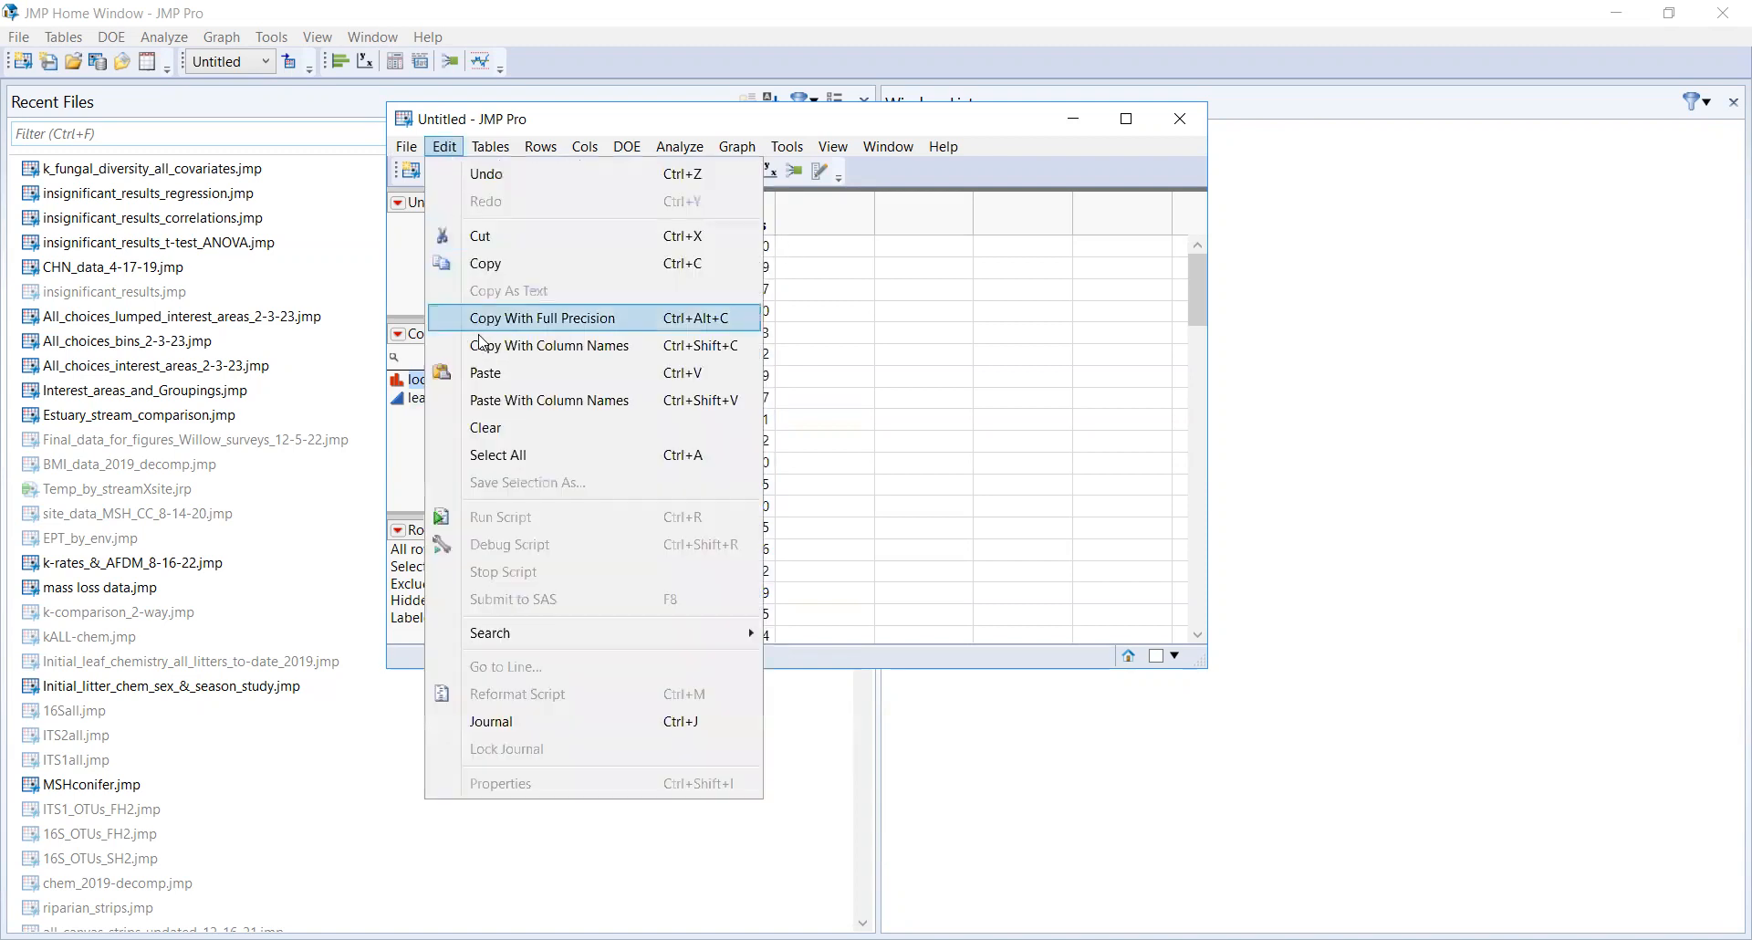
{"action": "left_click", "coordinate": [507, 376]}
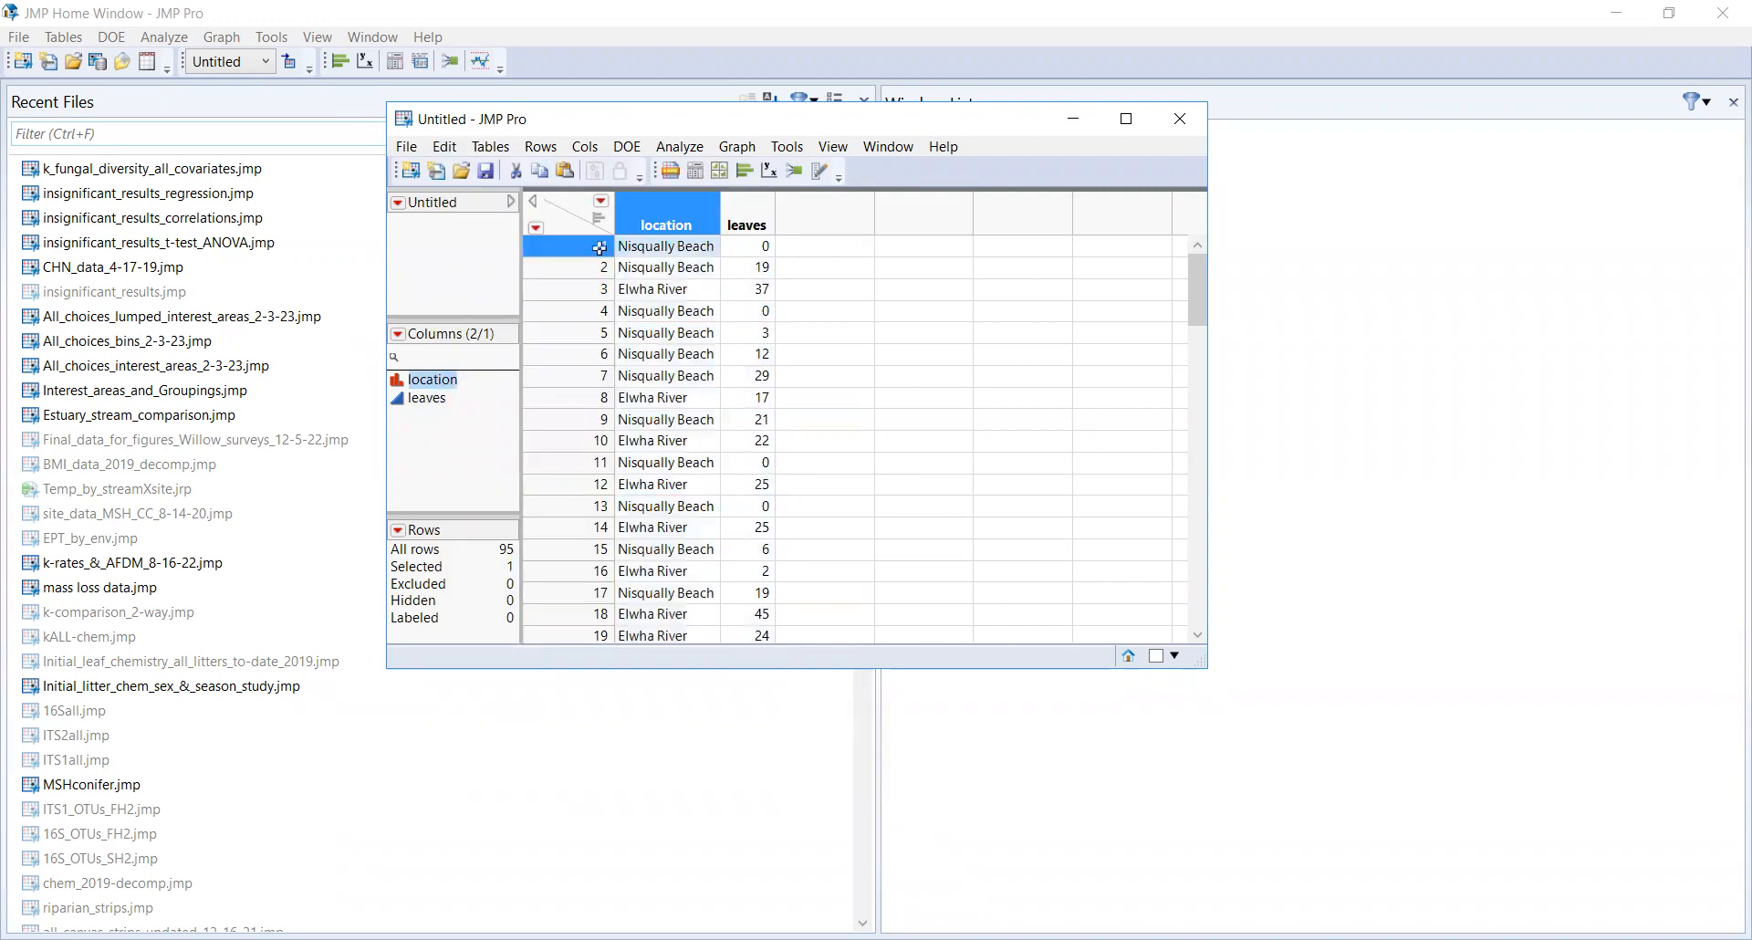
{"action": "left_click", "coordinate": [659, 251]}
{"action": "left_click", "coordinate": [751, 253]}
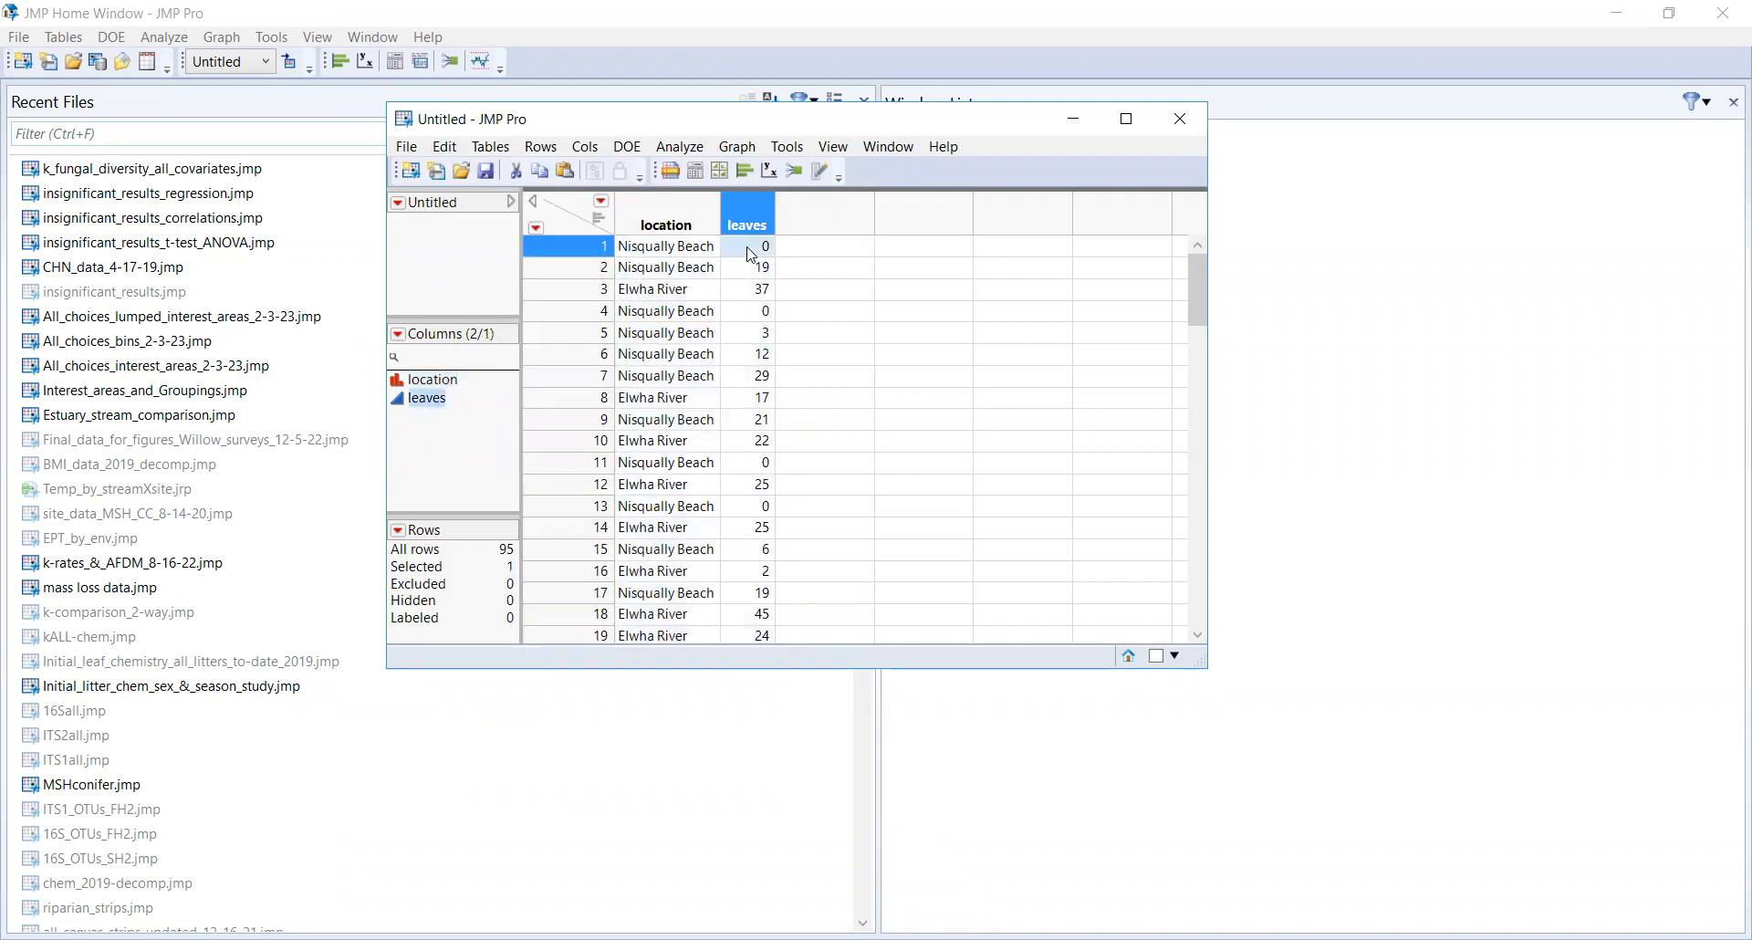
{"action": "left_click", "coordinate": [670, 253]}
{"action": "left_click", "coordinate": [762, 253]}
{"action": "left_click", "coordinate": [661, 255]}
{"action": "left_click", "coordinate": [729, 255]}
Step: Check the modeling types of the leaves and location columns
{"action": "left_click", "coordinate": [428, 400]}
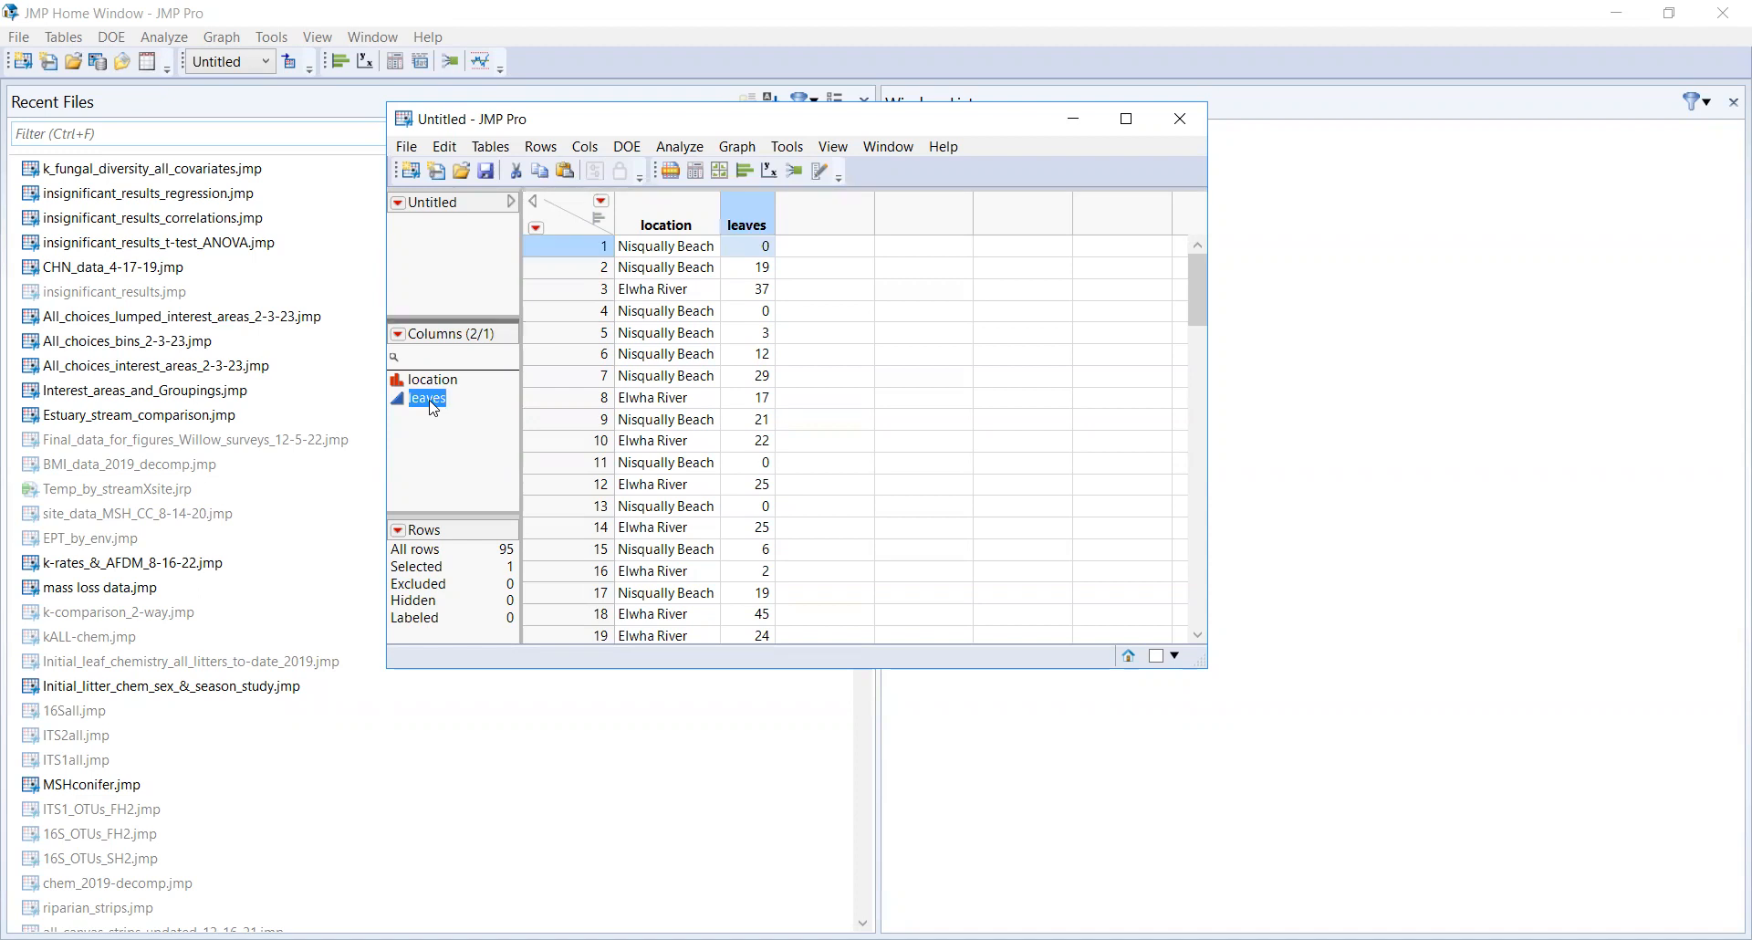
{"action": "left_click", "coordinate": [470, 454]}
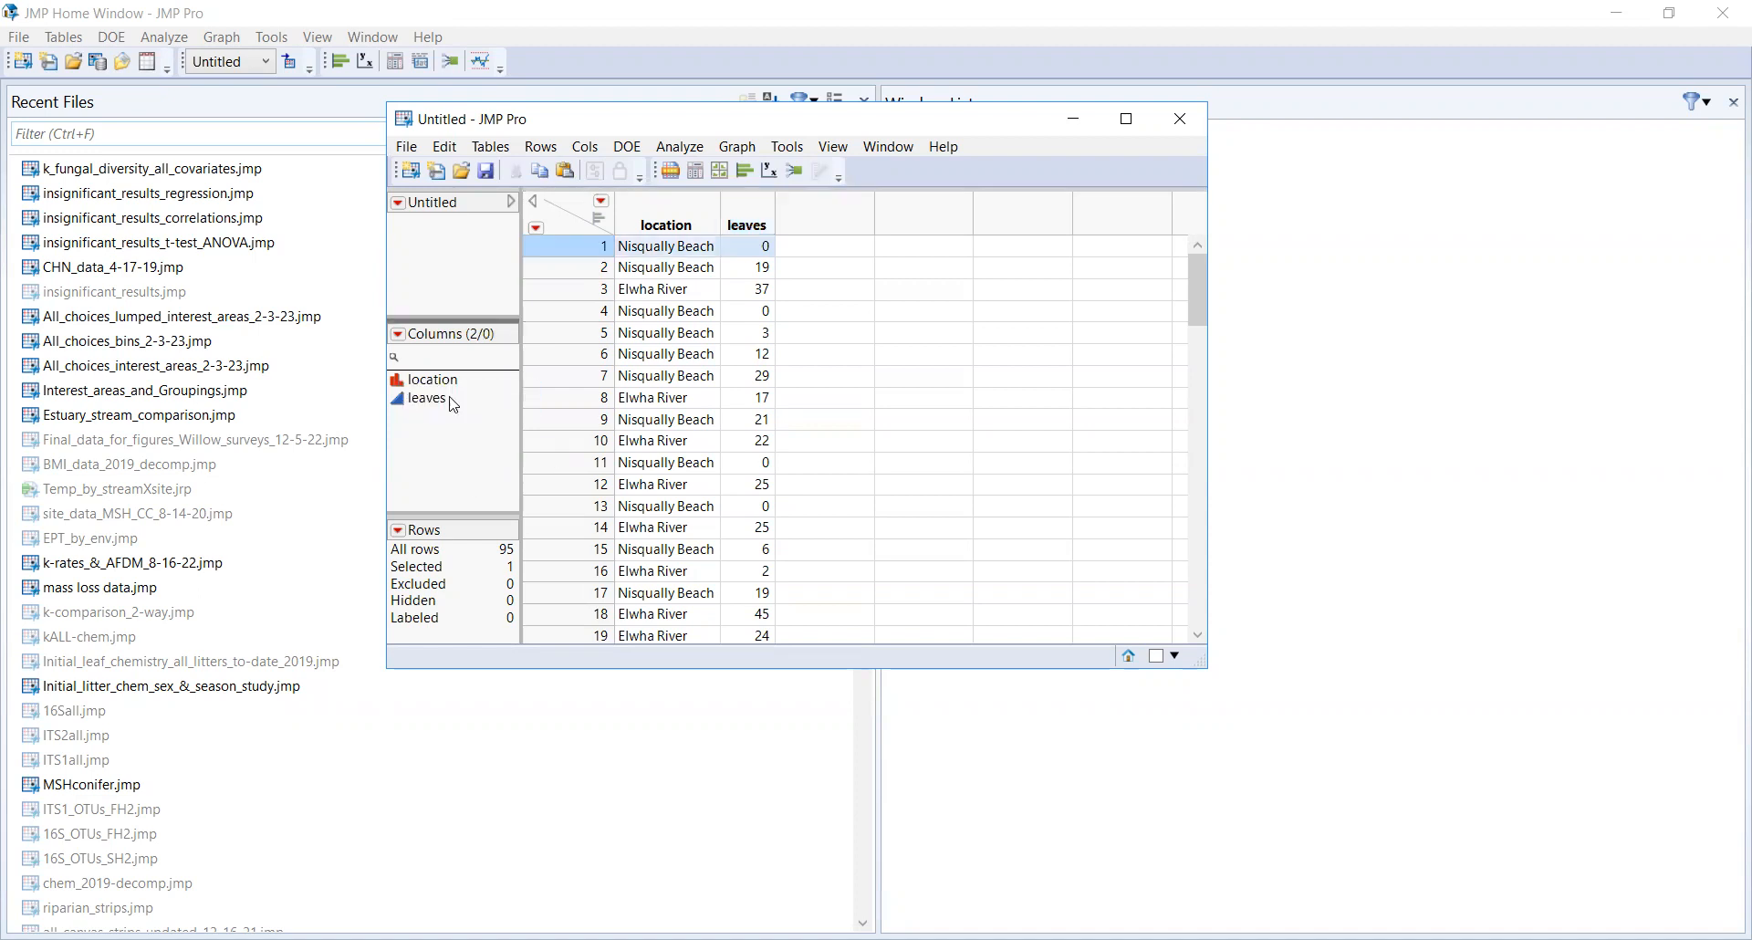
{"action": "left_click", "coordinate": [398, 381]}
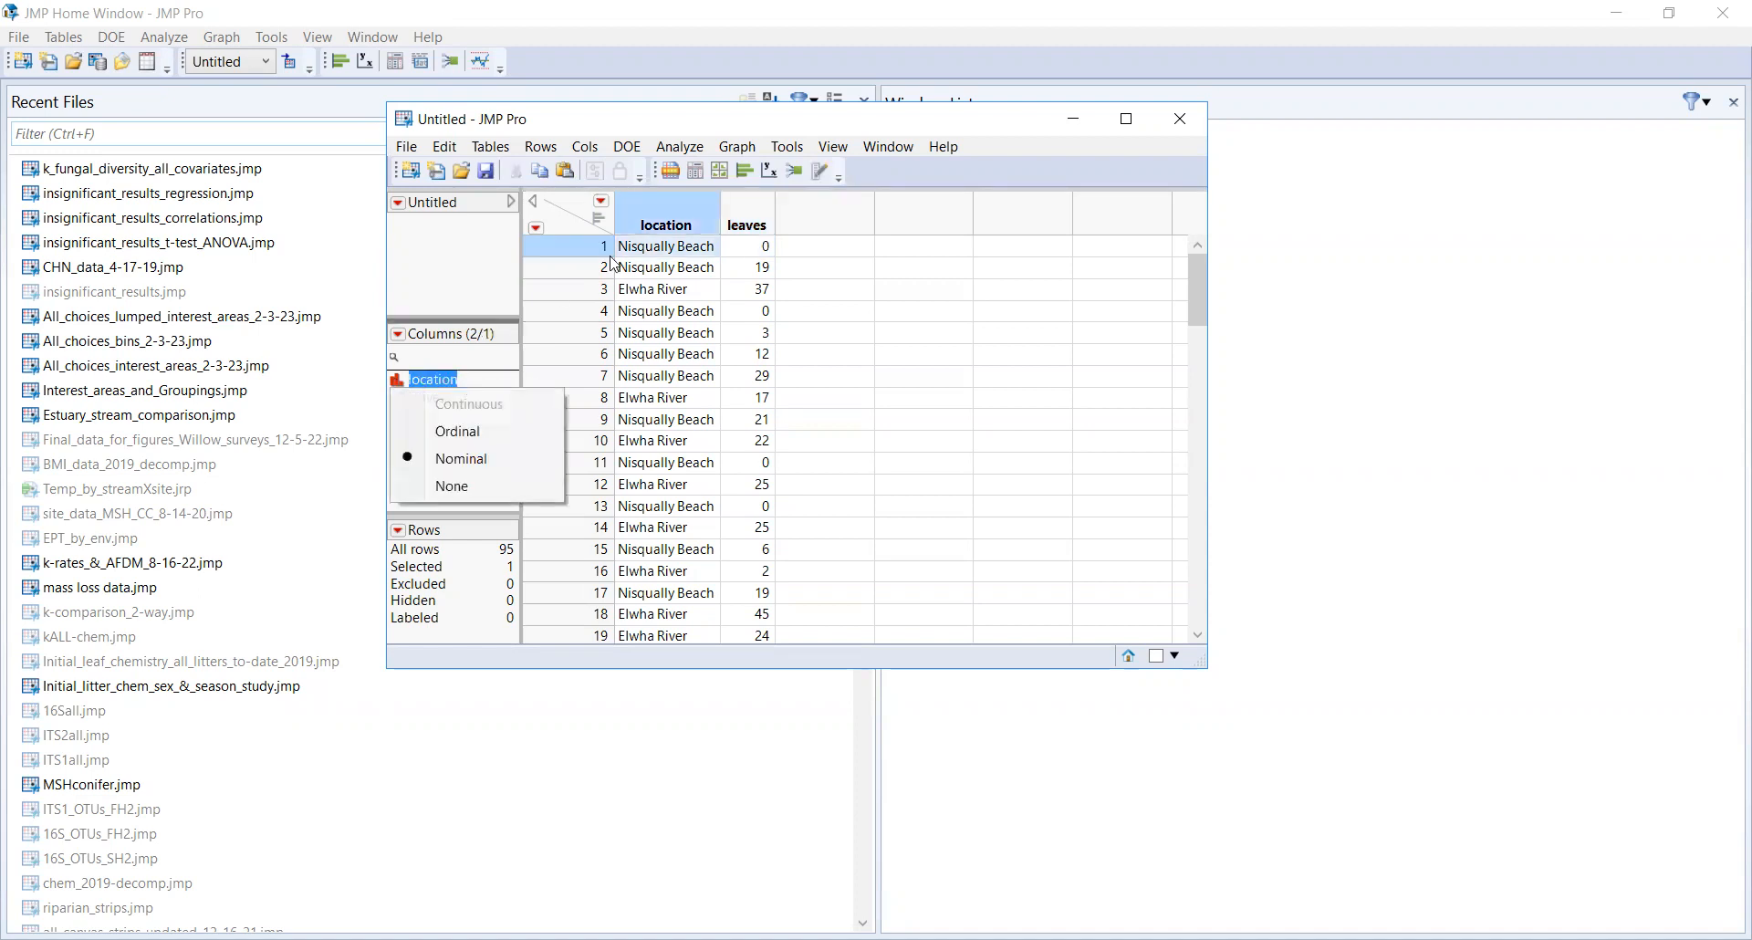
{"action": "left_click", "coordinate": [666, 266]}
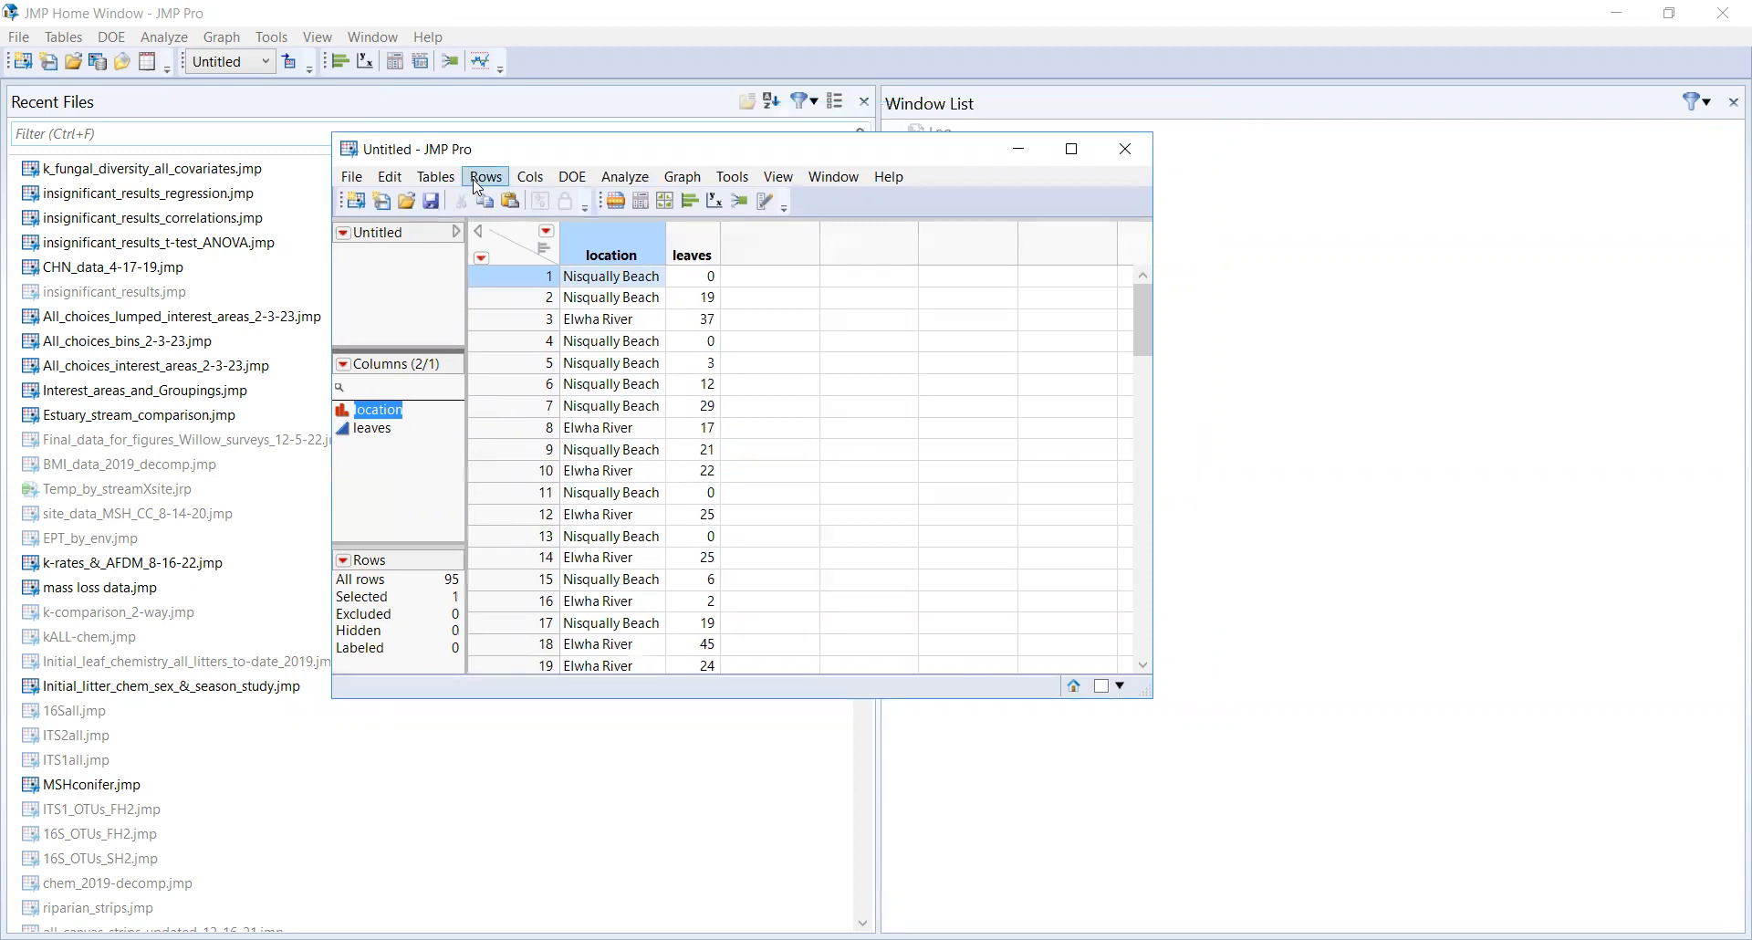
Step: Open the Summary dialog and set location as the grouping column
{"action": "left_click", "coordinate": [436, 177]}
{"action": "left_click", "coordinate": [483, 210]}
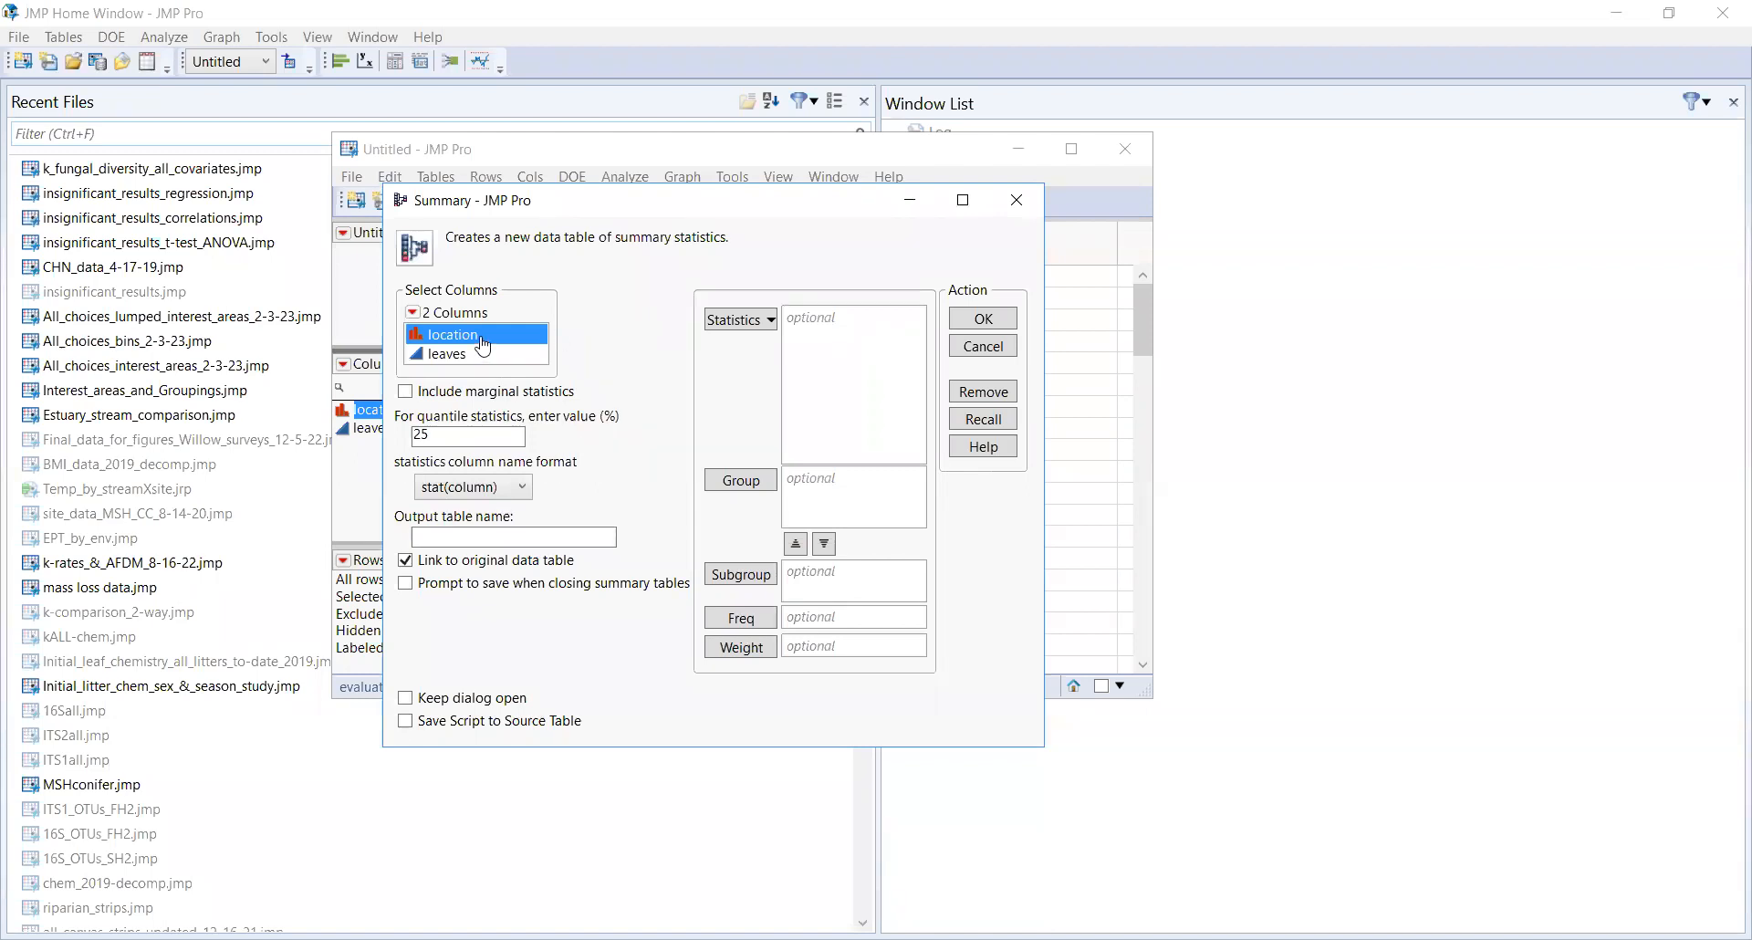
{"action": "left_click", "coordinate": [741, 480]}
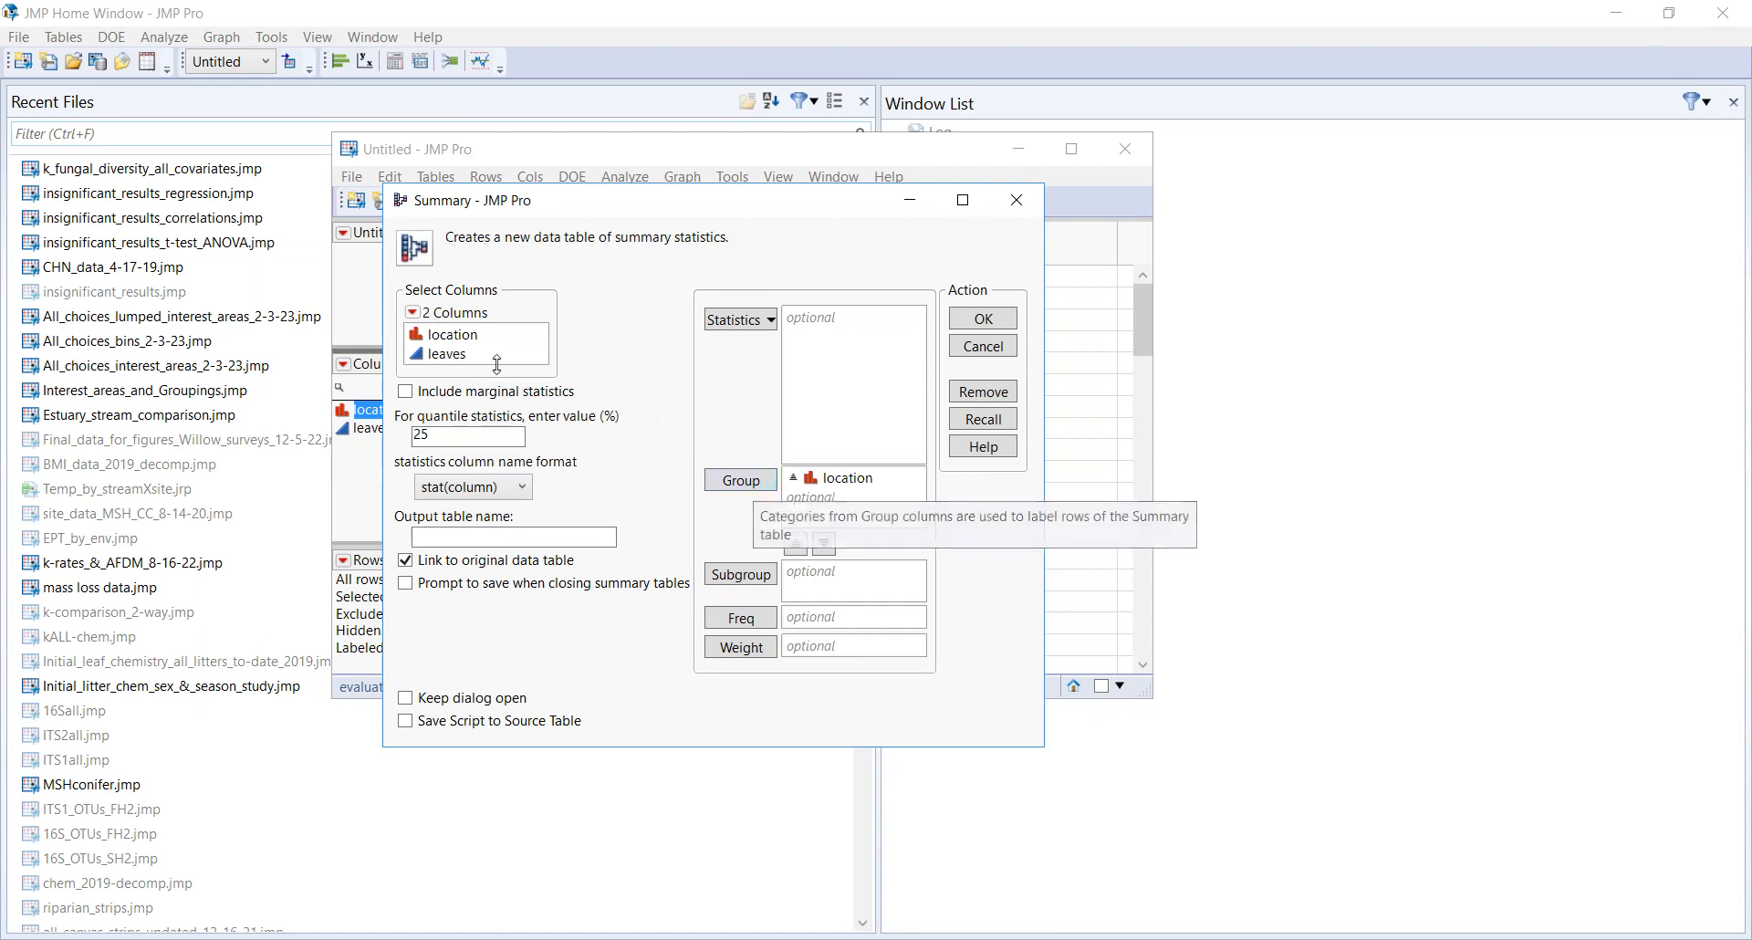
Step: Request the Mean, Median and Variance statistics for the leaves column
{"action": "left_click", "coordinate": [418, 357]}
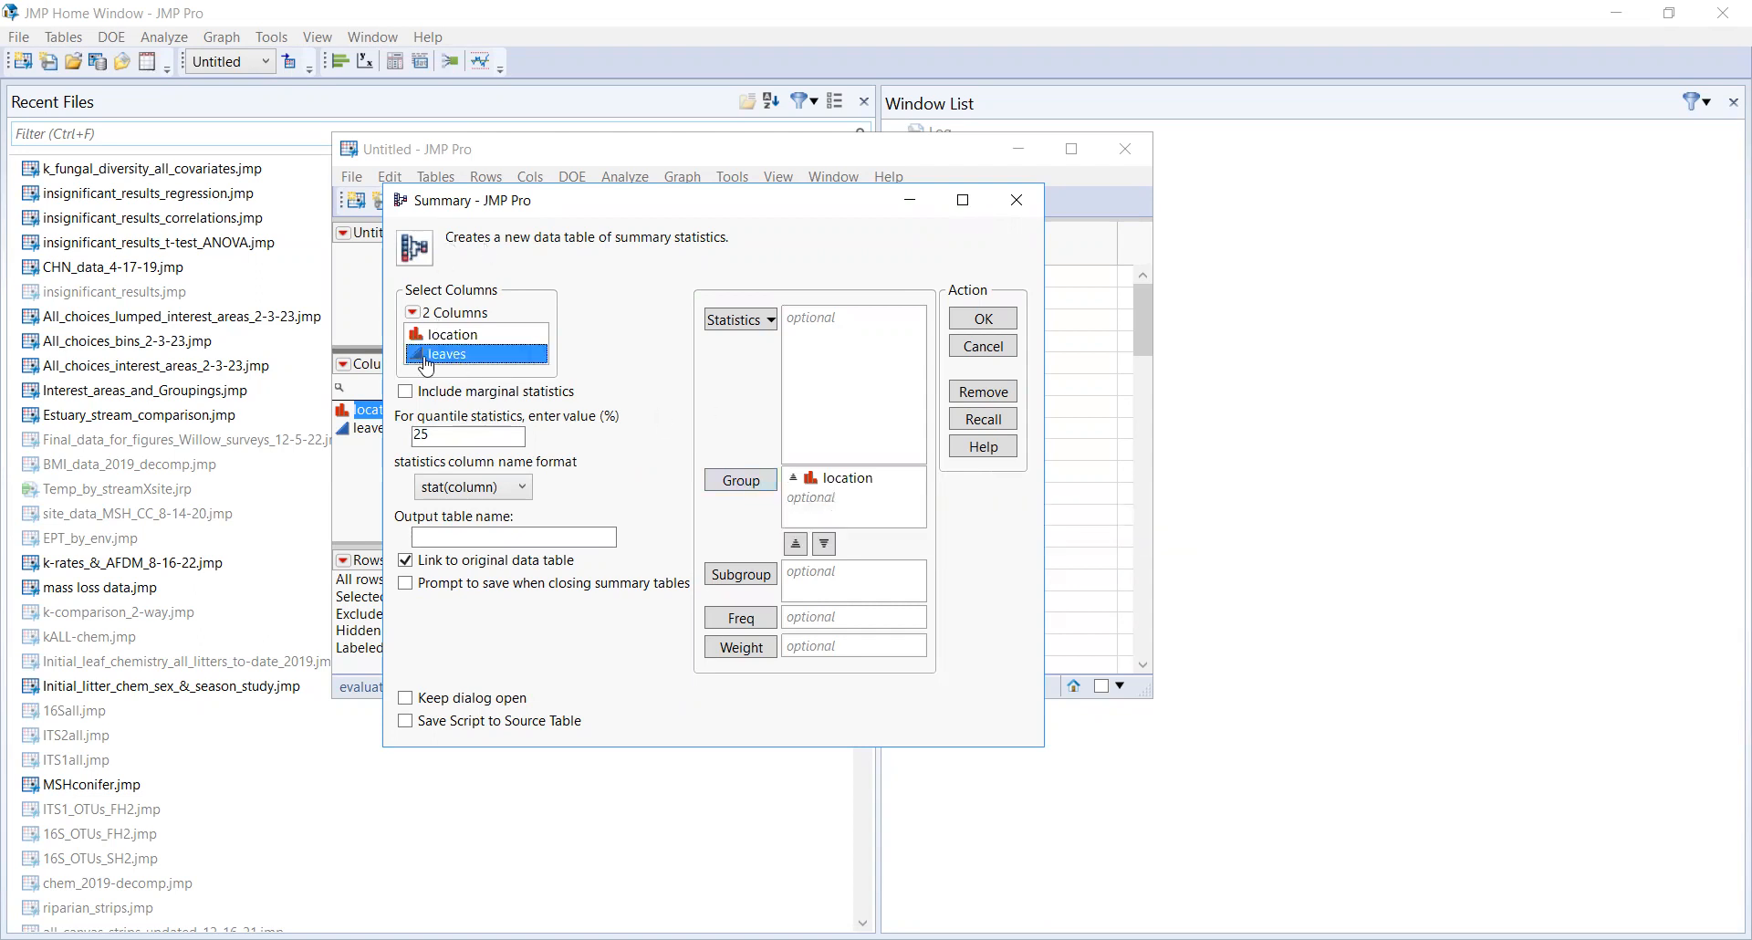
{"action": "left_click", "coordinate": [741, 322]}
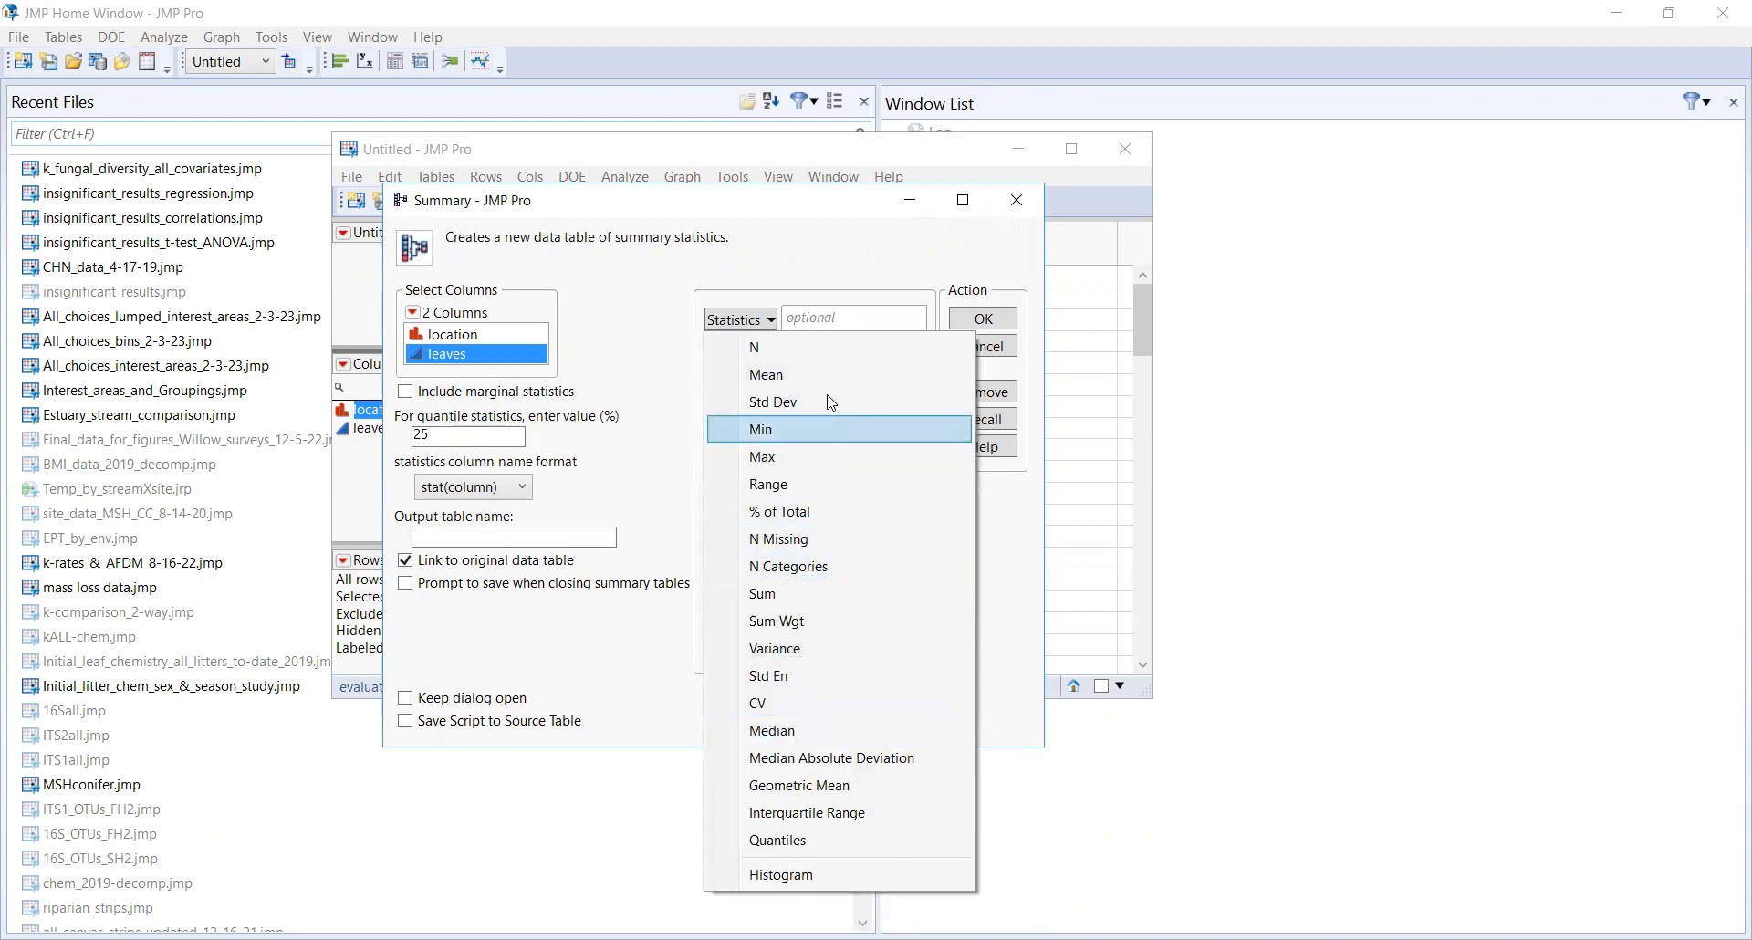
{"action": "left_click", "coordinate": [819, 374]}
{"action": "left_click", "coordinate": [754, 321]}
{"action": "left_click", "coordinate": [798, 731]}
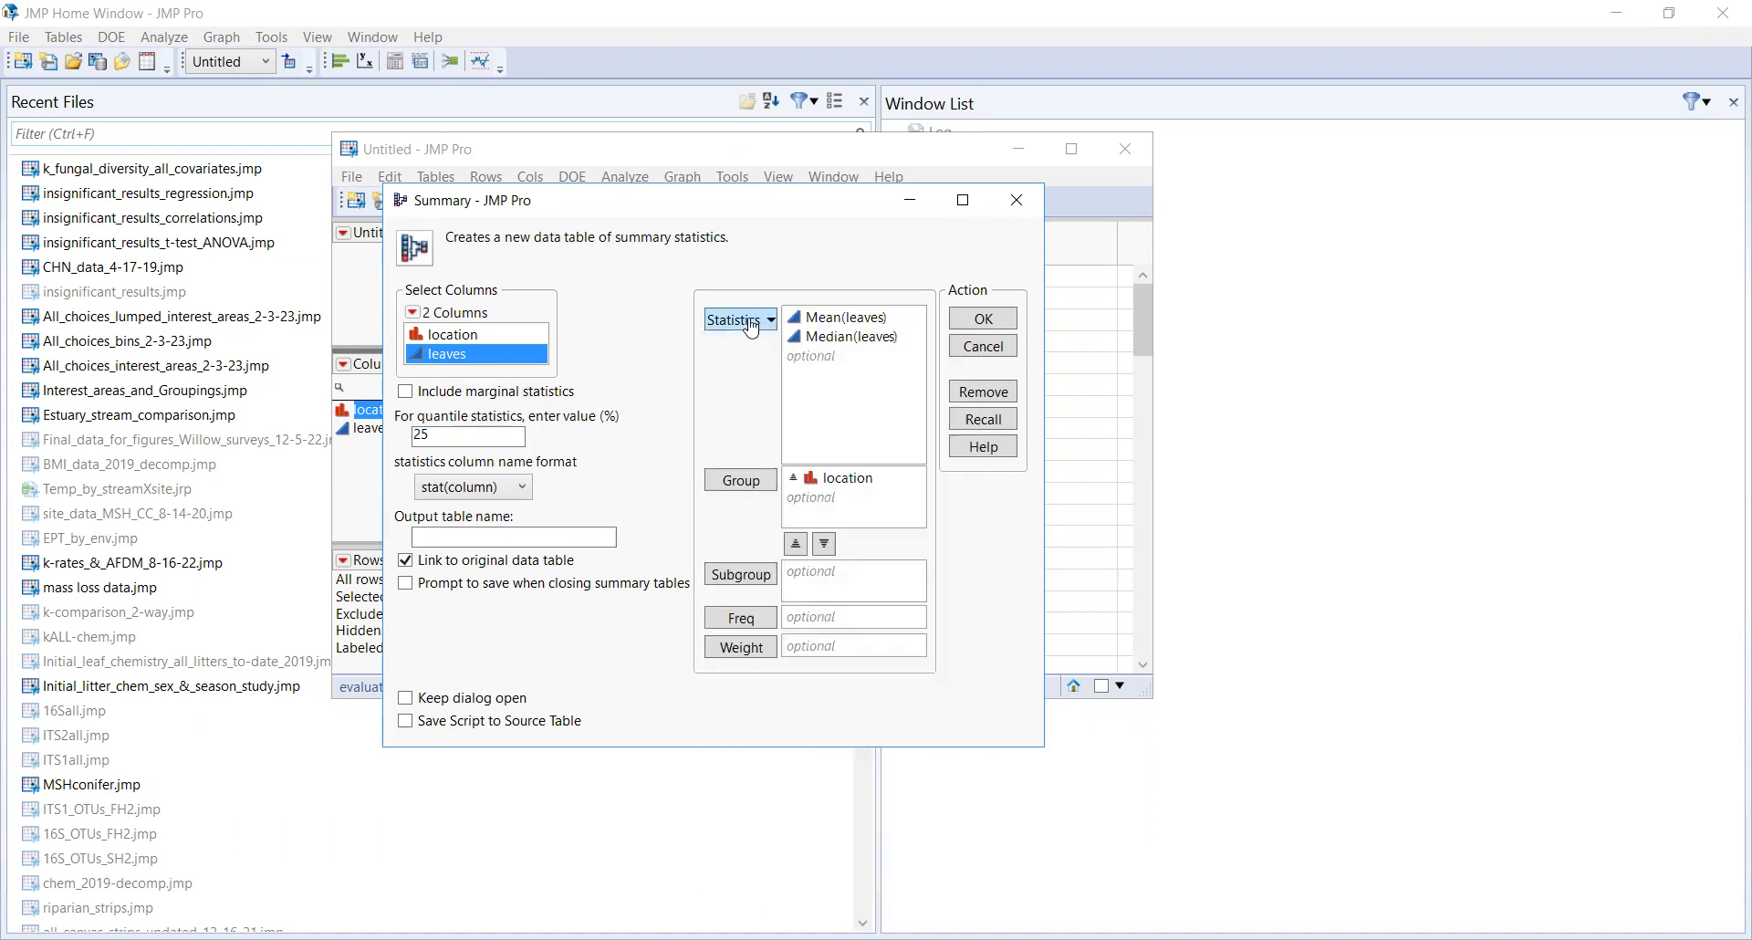
{"action": "left_click", "coordinate": [750, 323]}
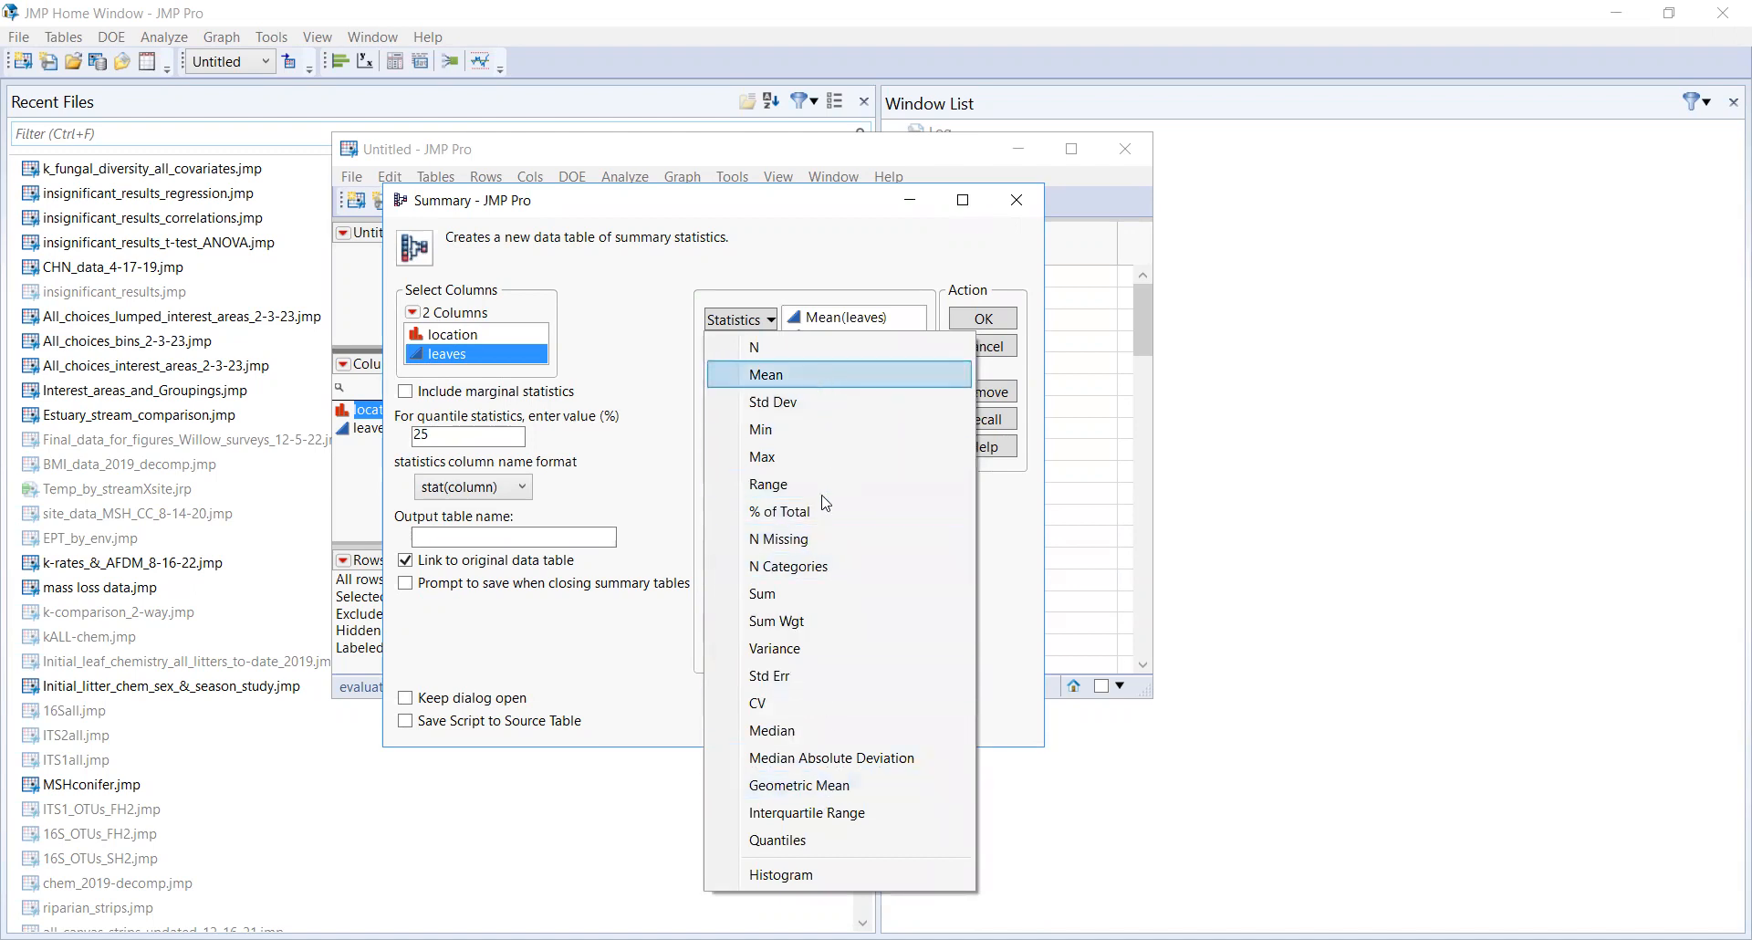
{"action": "left_click", "coordinate": [821, 648]}
Step: Add Std Dev, Std Err and Range of leaves and create the summary table
{"action": "left_click", "coordinate": [733, 327]}
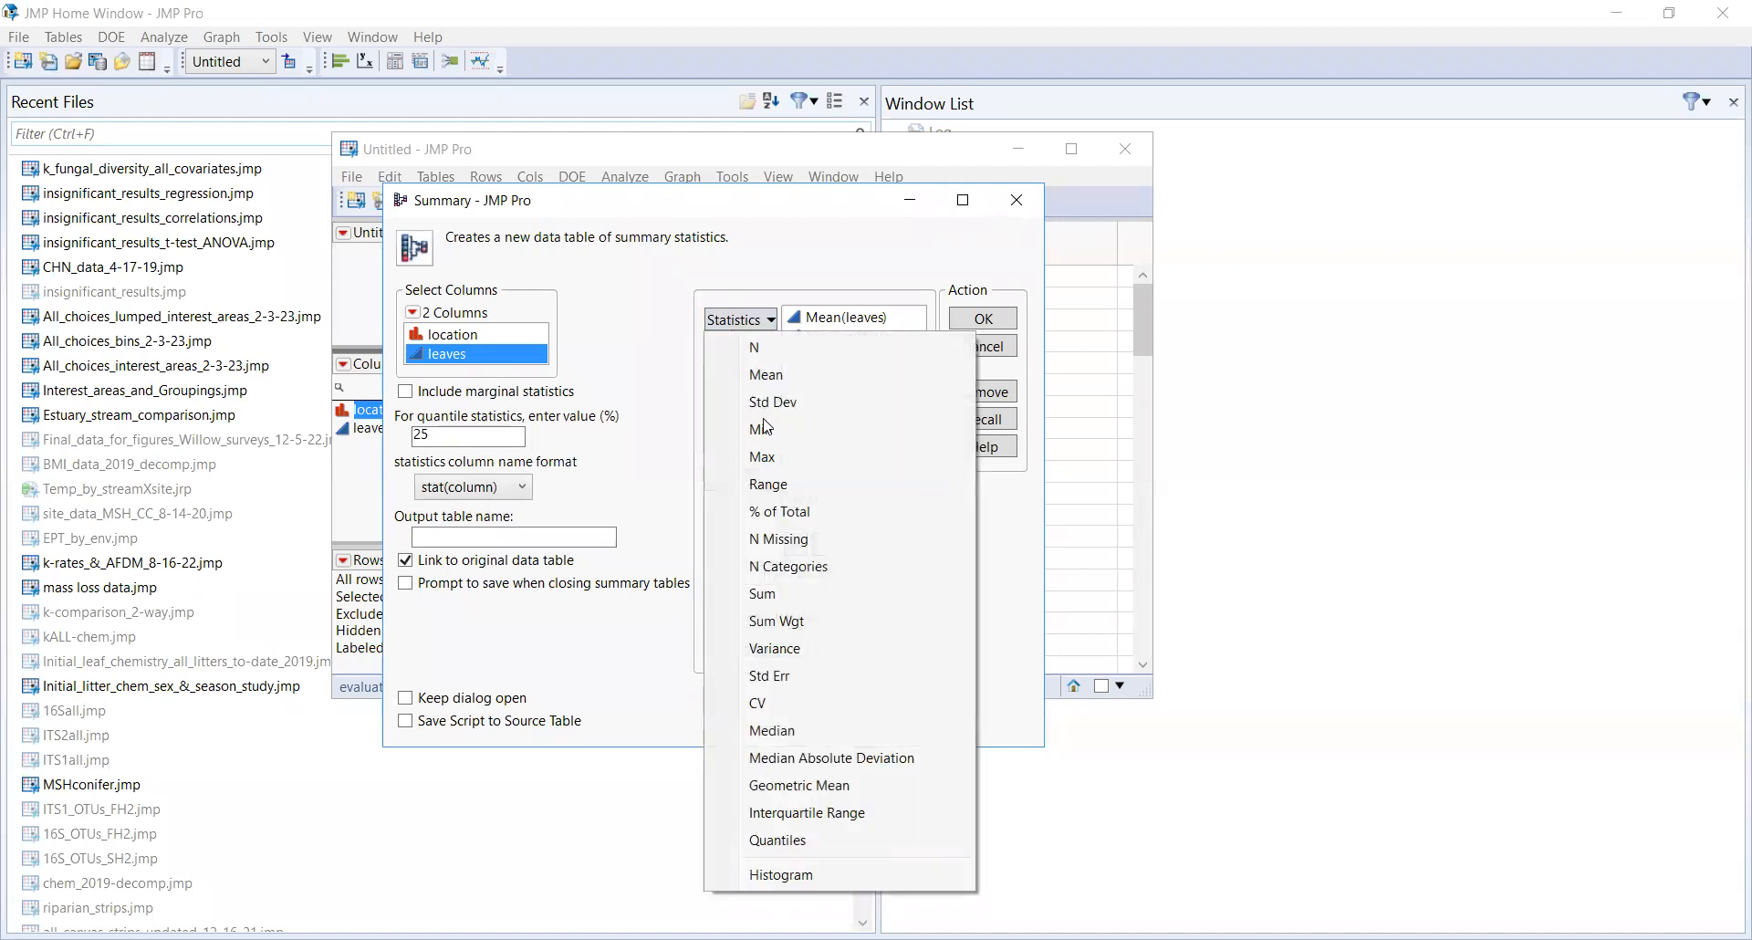
{"action": "left_click", "coordinate": [805, 398]}
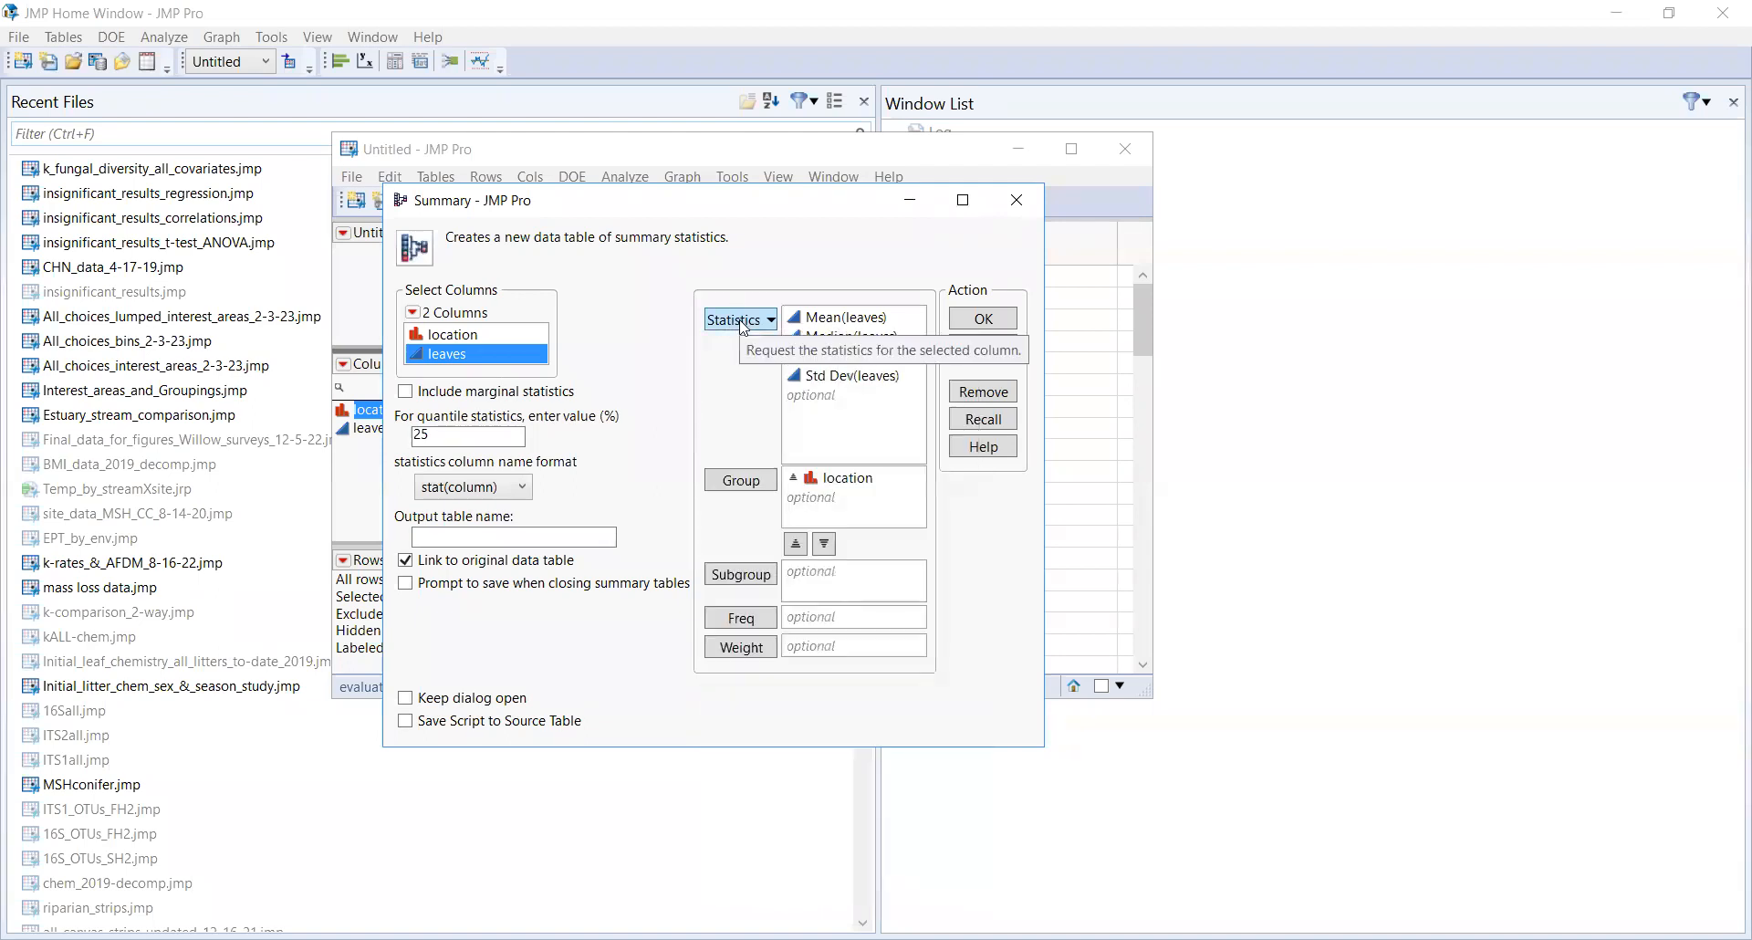
{"action": "left_click", "coordinate": [741, 328]}
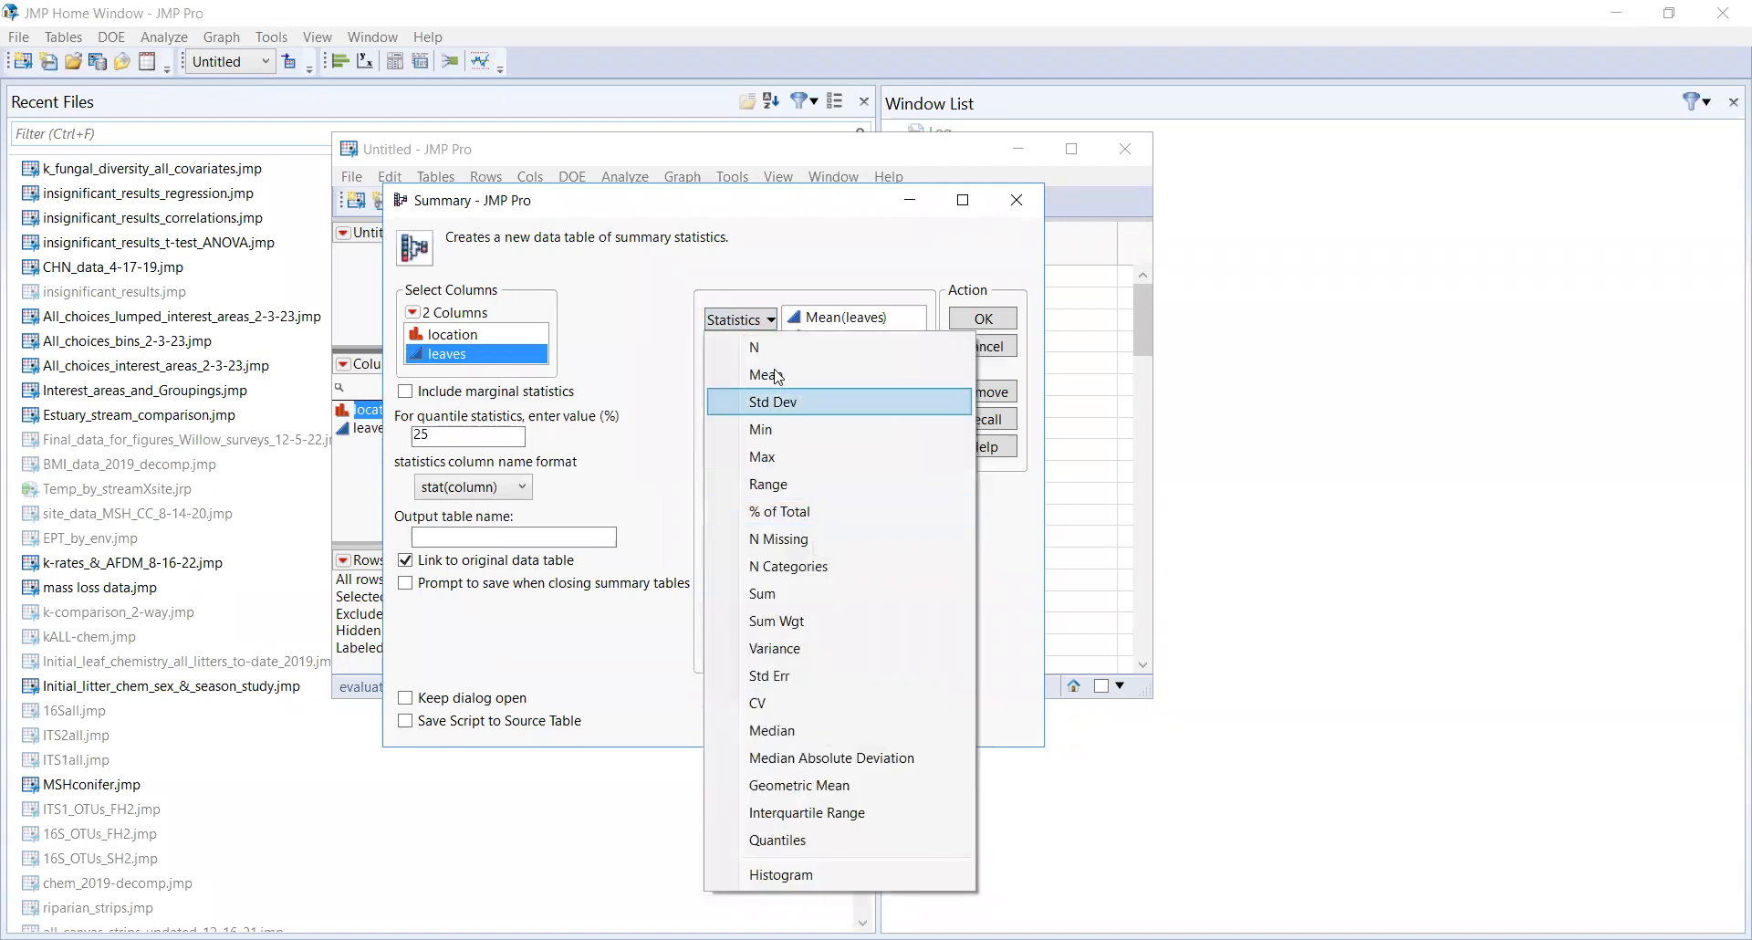
{"action": "left_click", "coordinate": [812, 675]}
{"action": "left_click", "coordinate": [743, 320]}
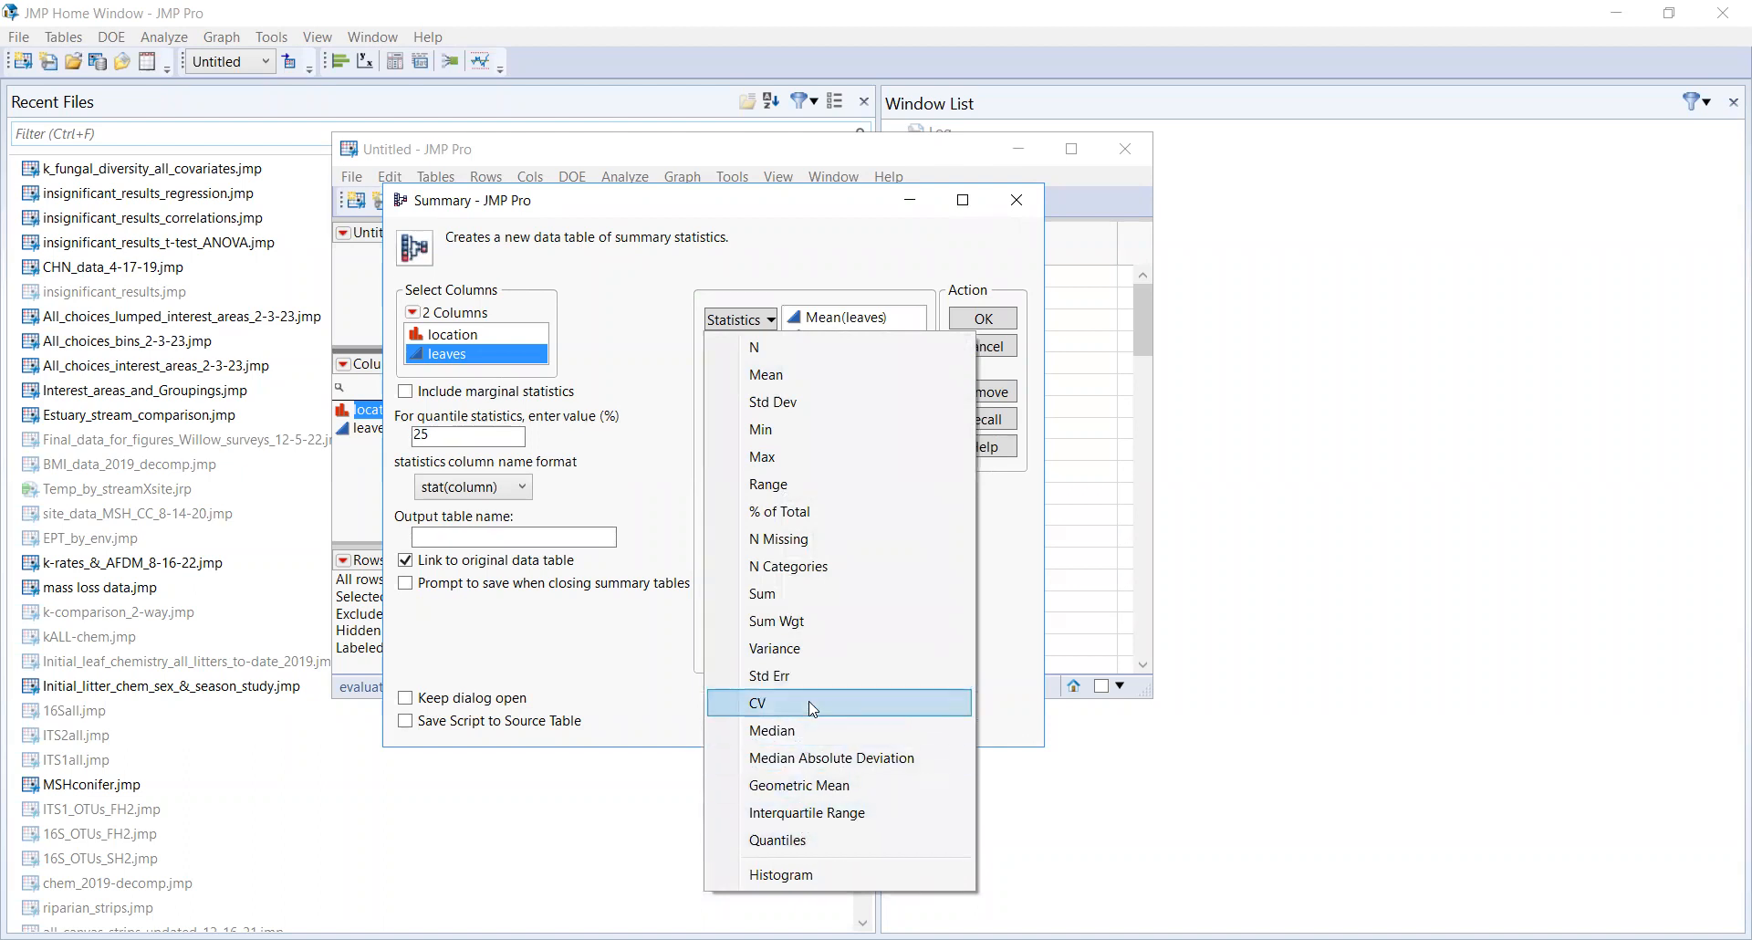
{"action": "left_click", "coordinate": [826, 493]}
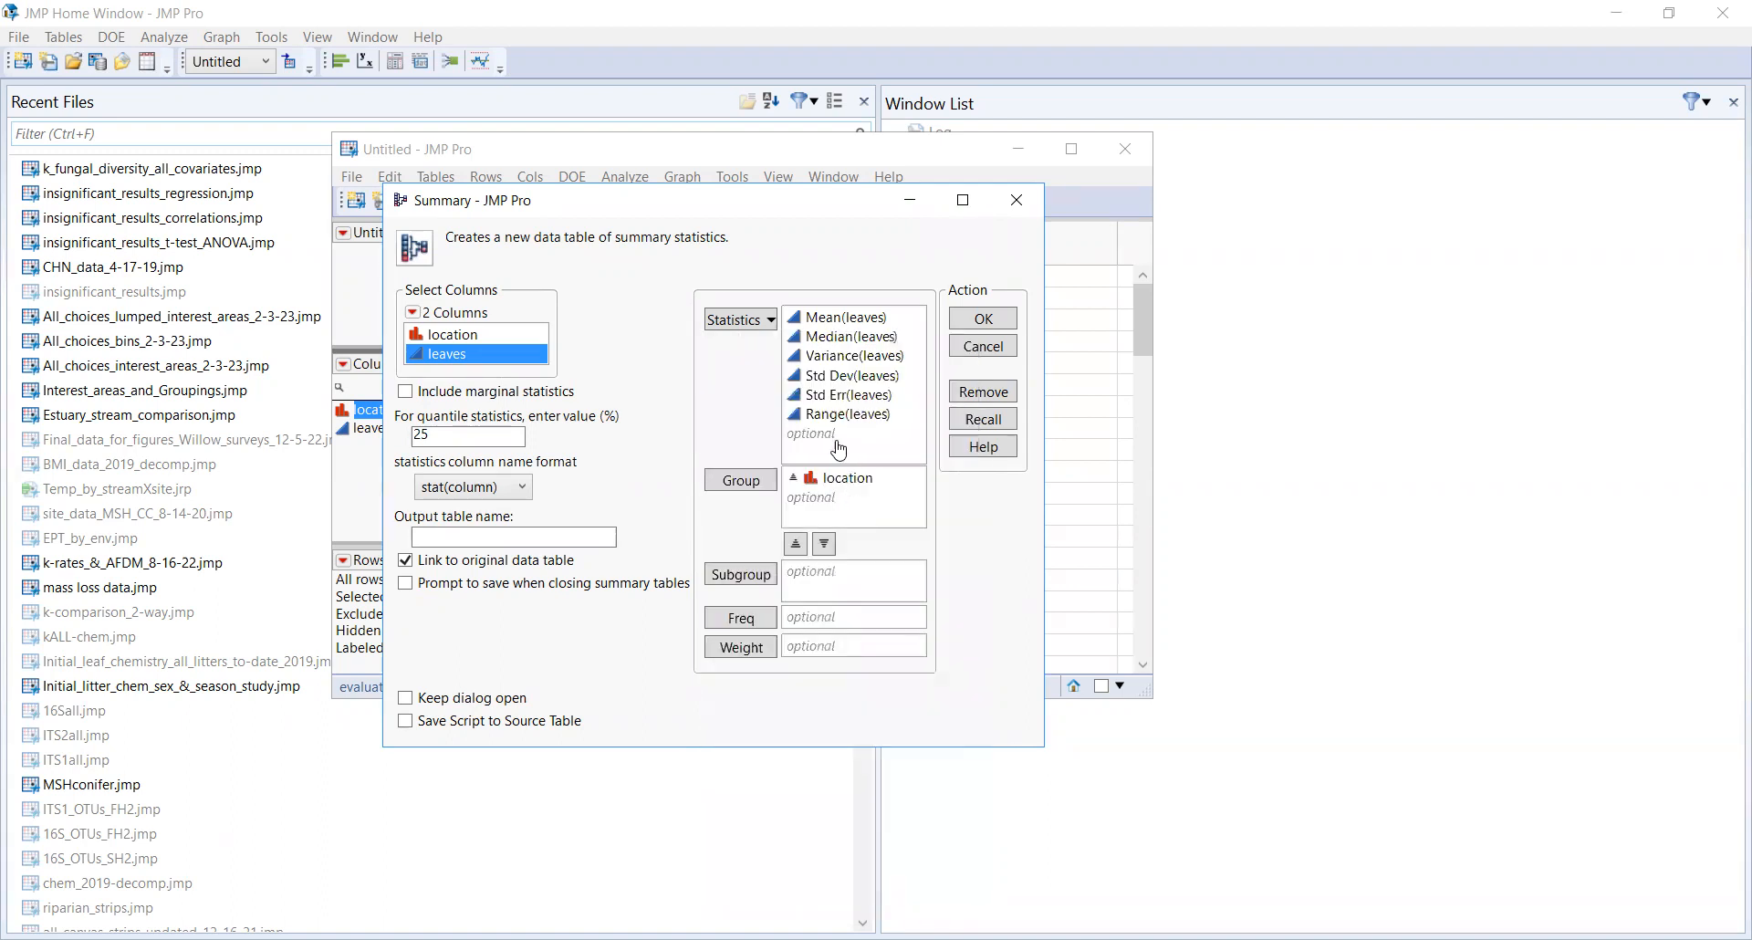
{"action": "left_click", "coordinate": [1003, 312]}
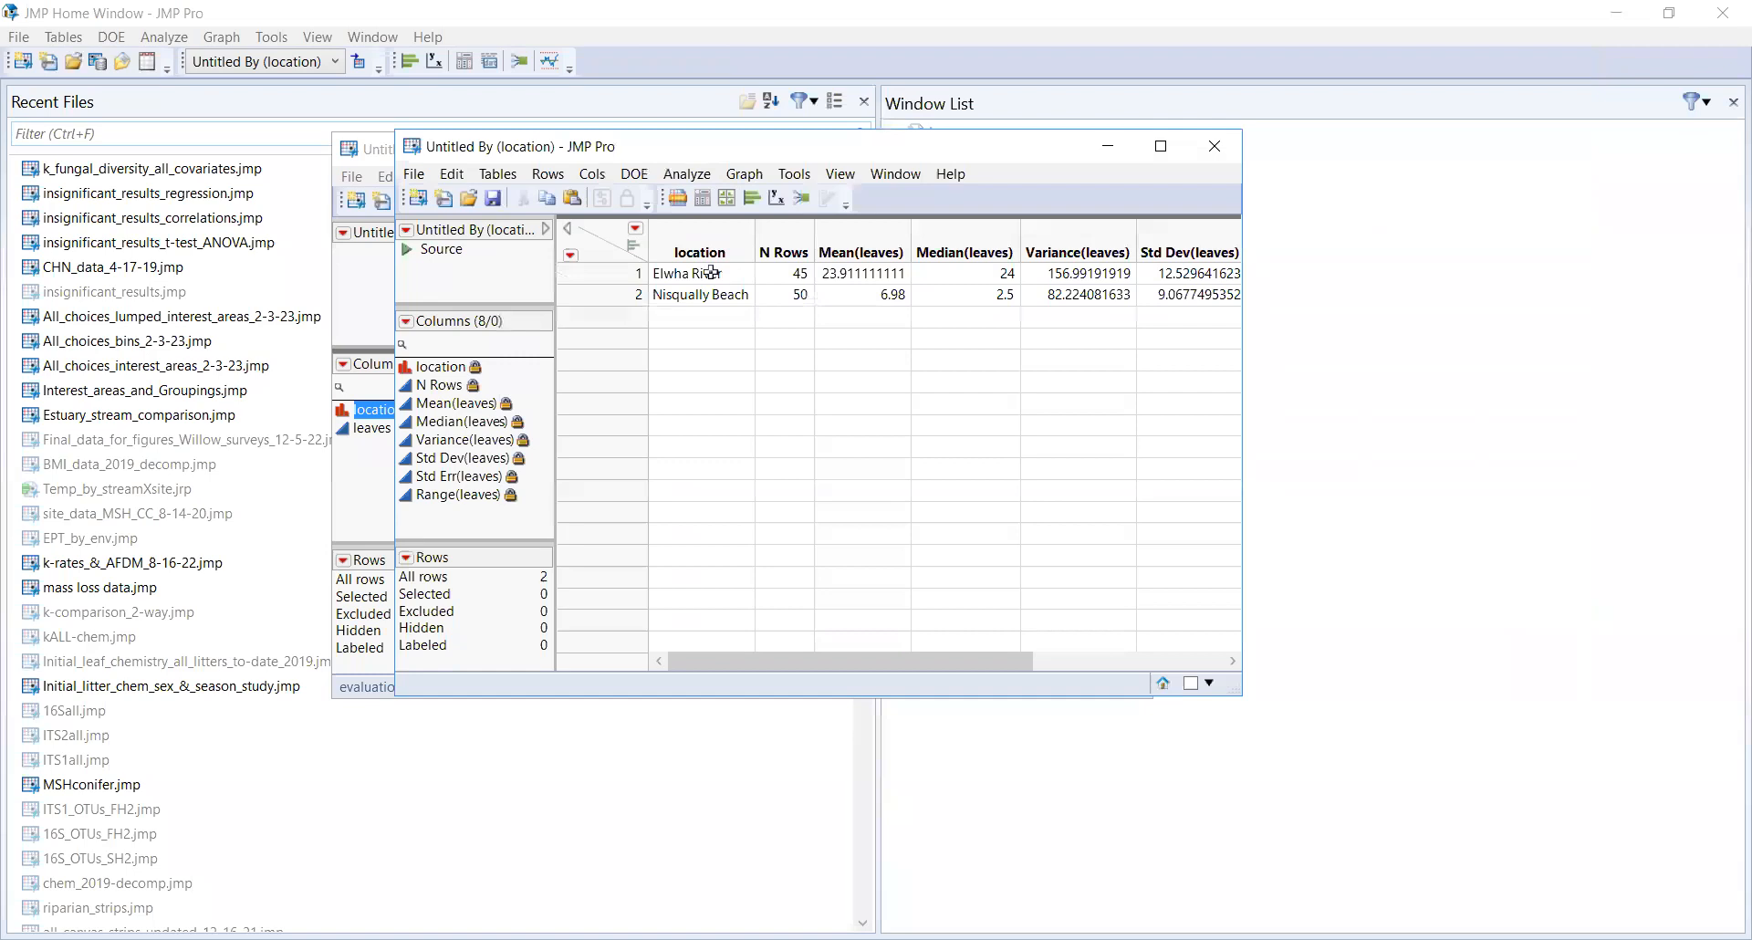
Step: Select the entire summary table and copy it with column names
{"action": "left_click", "coordinate": [781, 273]}
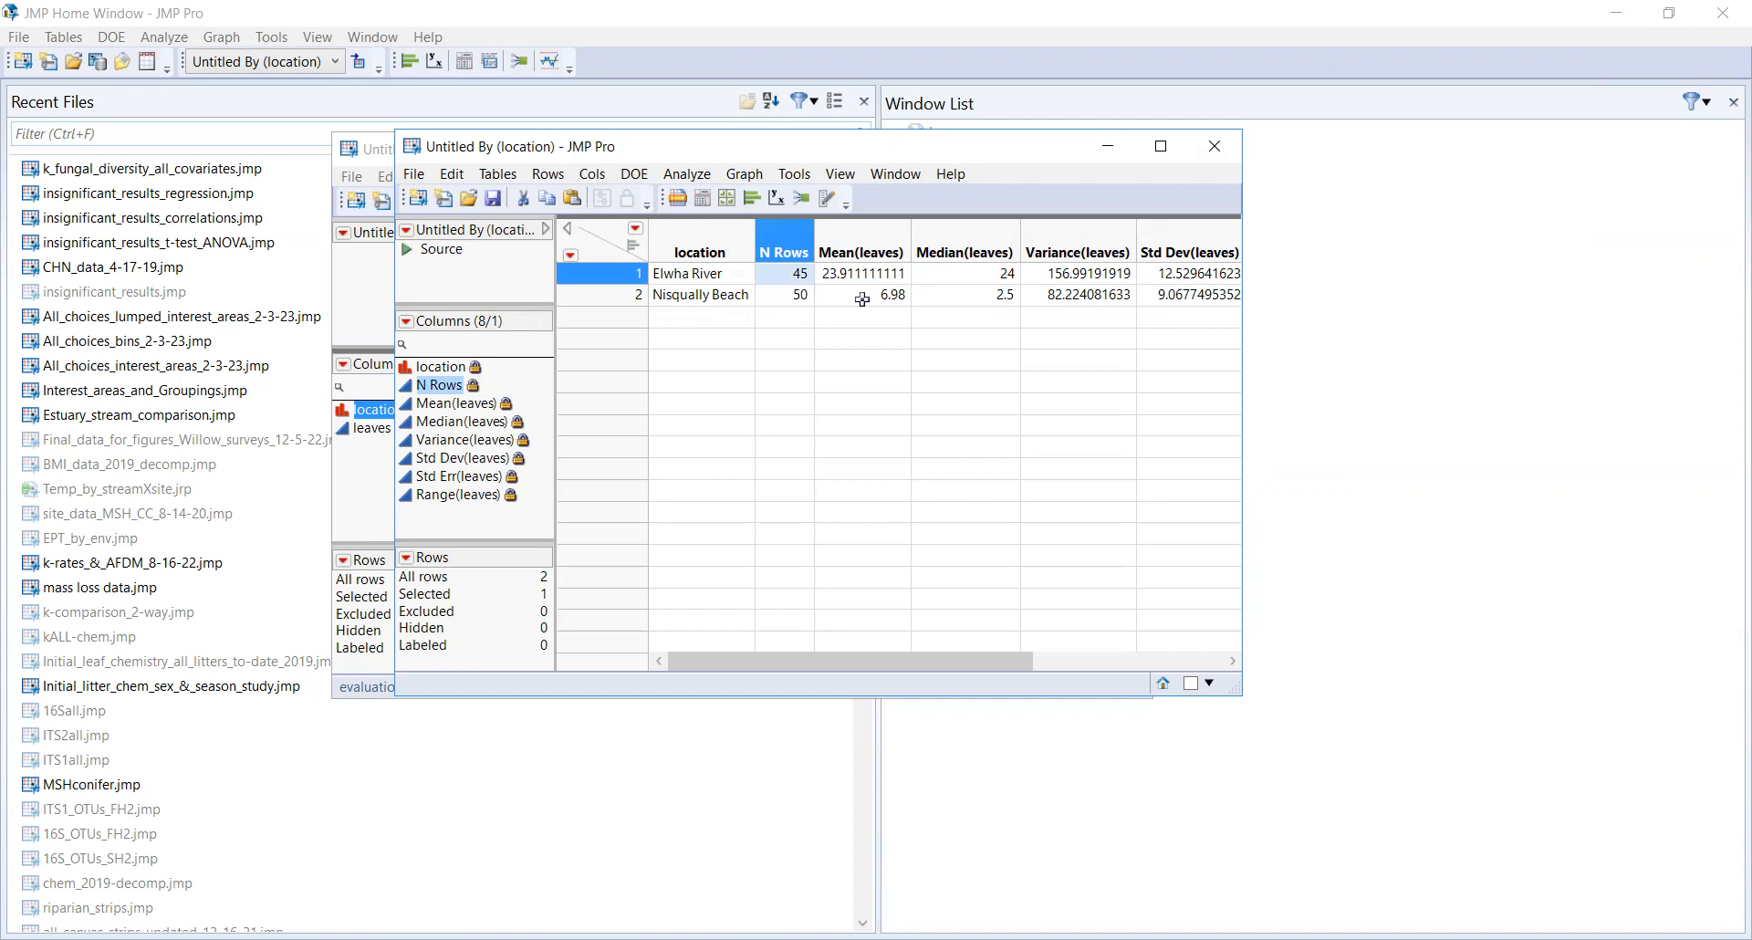
{"action": "left_click_drag", "start_coordinate": [922, 659], "coordinate": [1112, 660]}
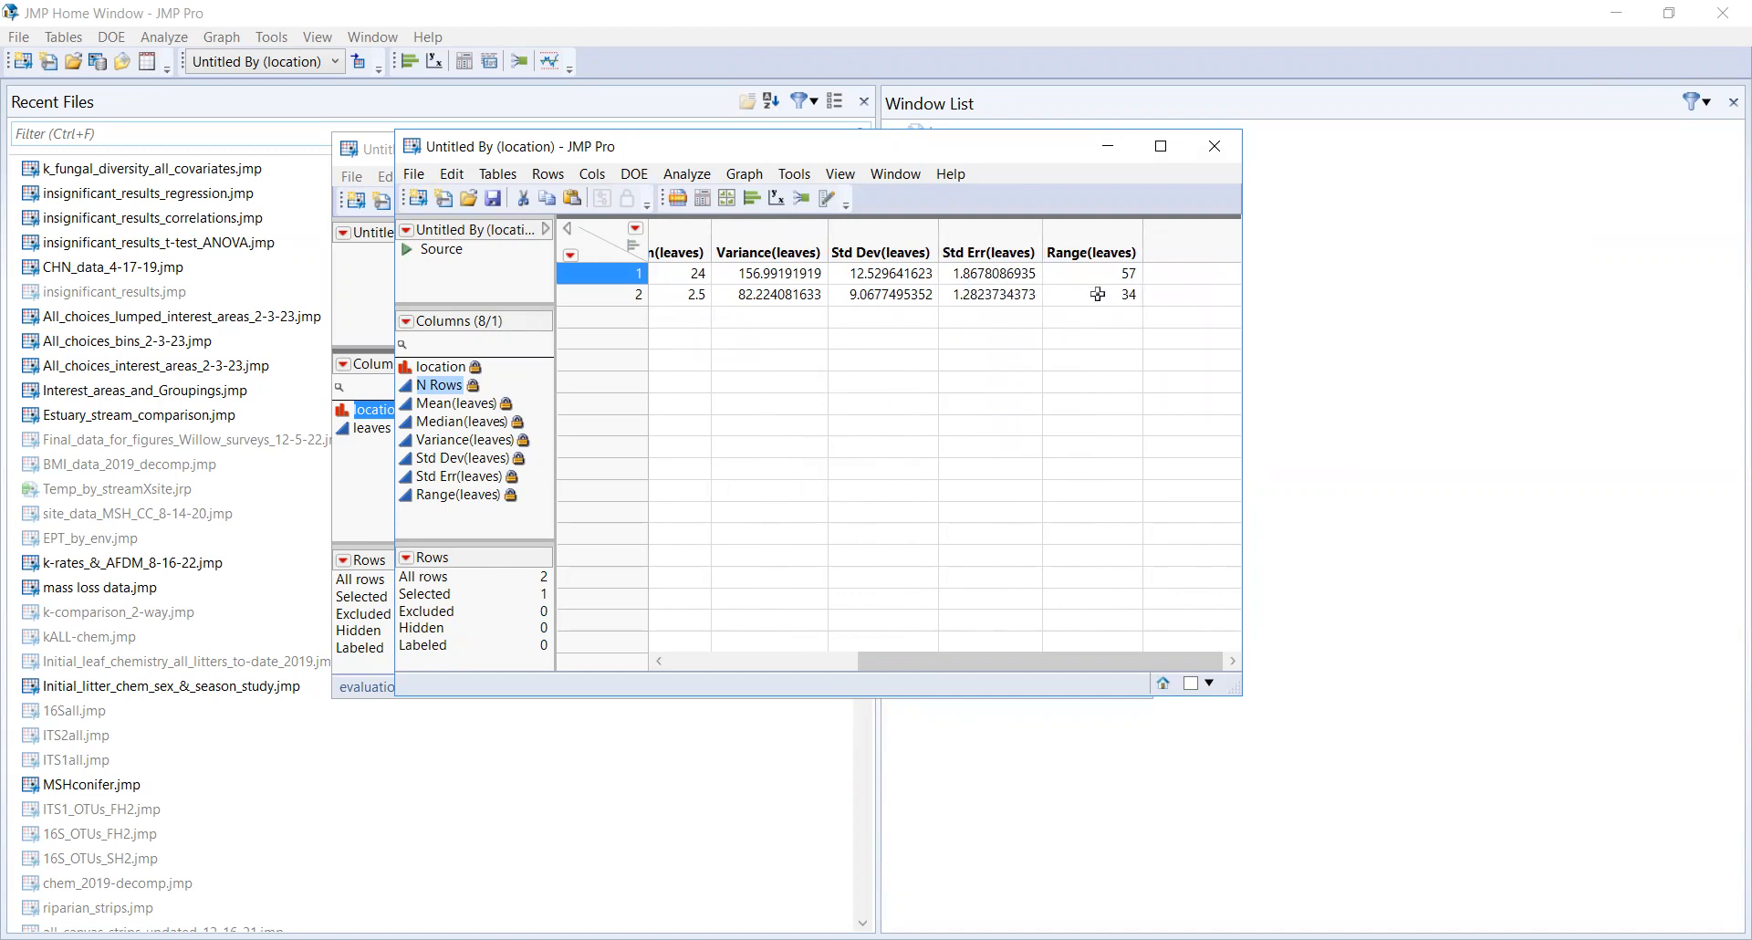
{"action": "key", "text": "ctrl+a"}
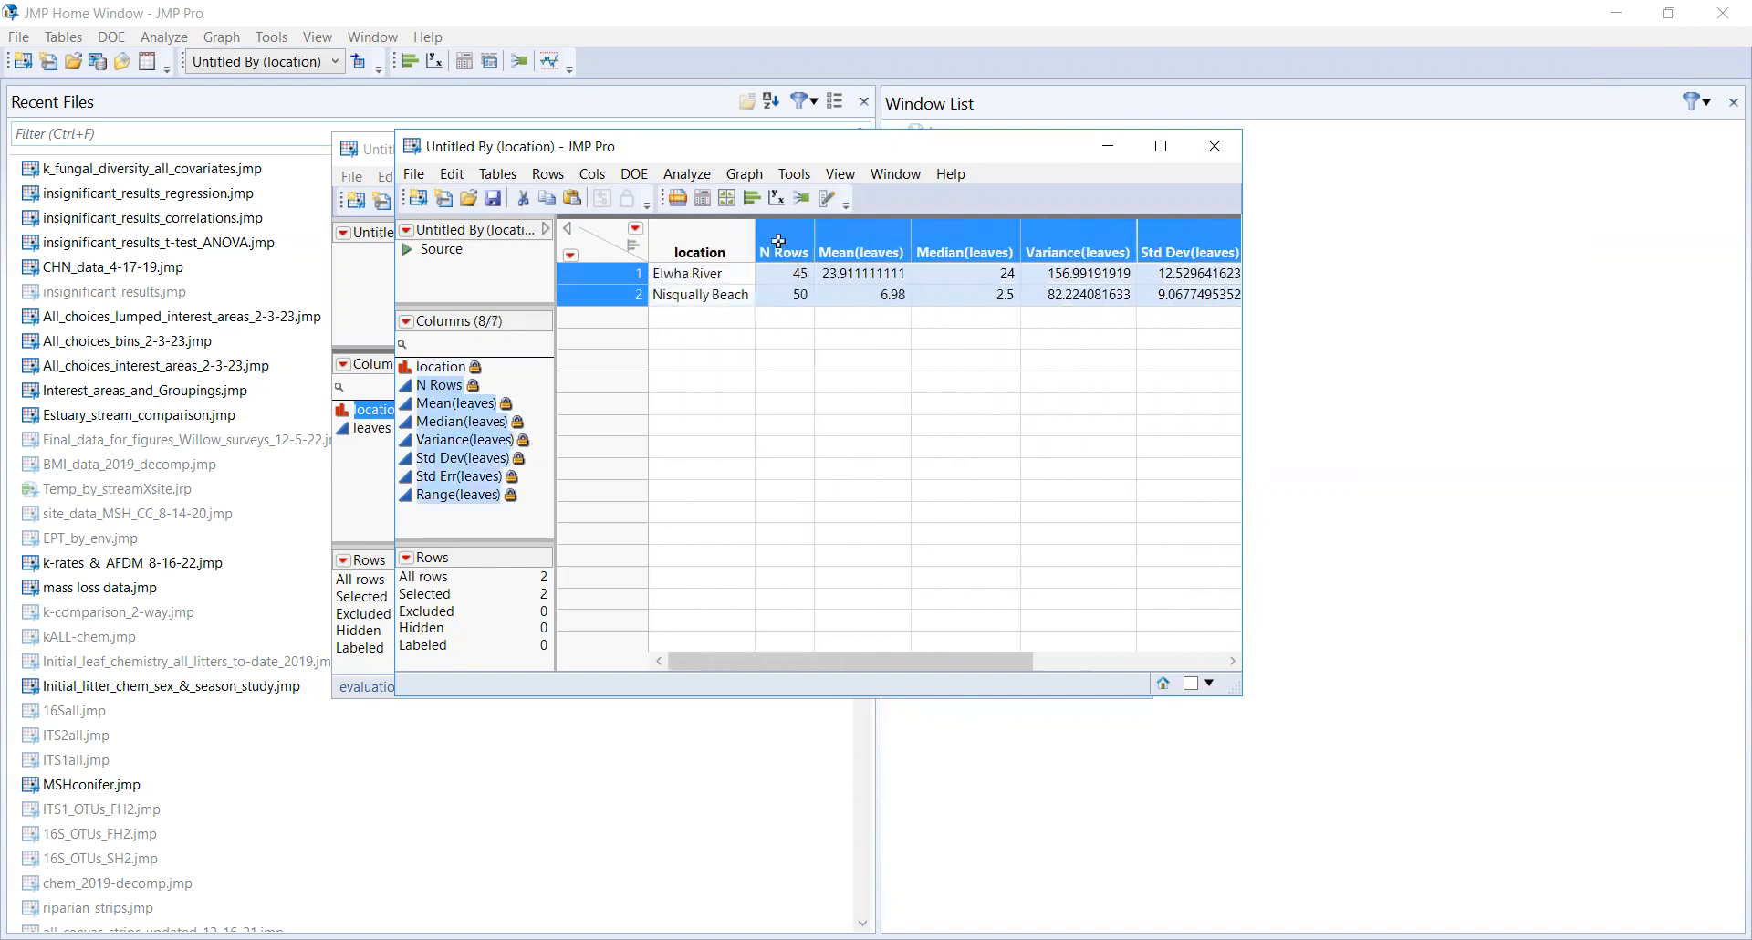
{"action": "left_click", "coordinate": [452, 173]}
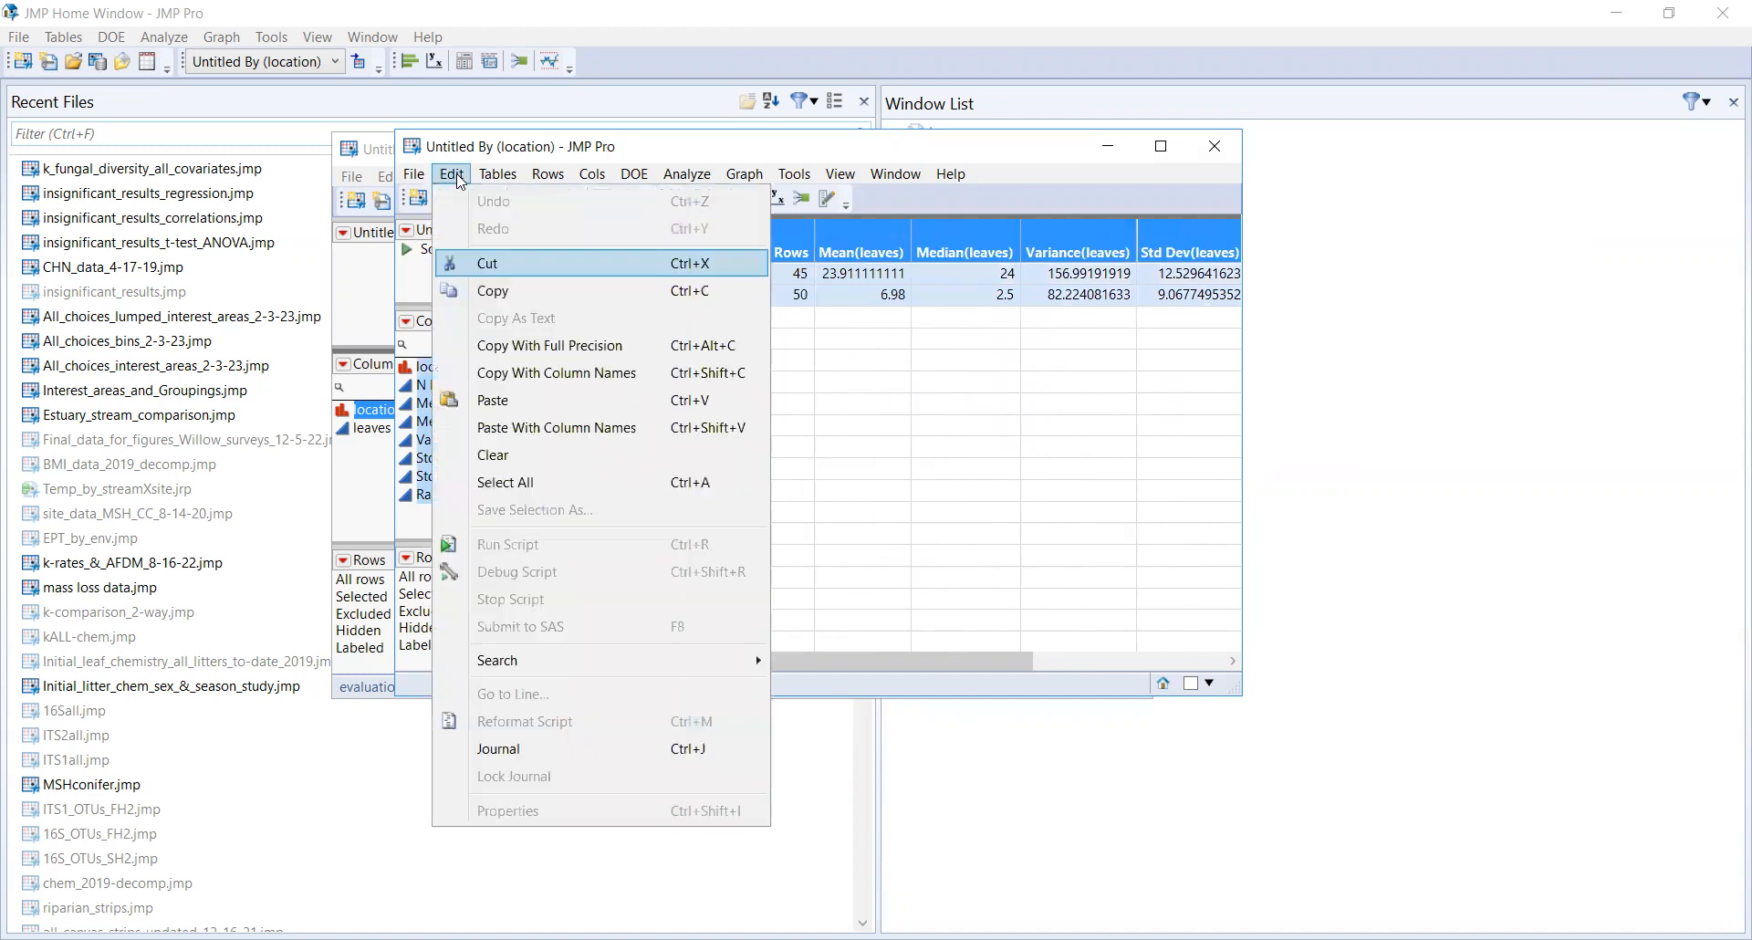
{"action": "left_click", "coordinate": [617, 382]}
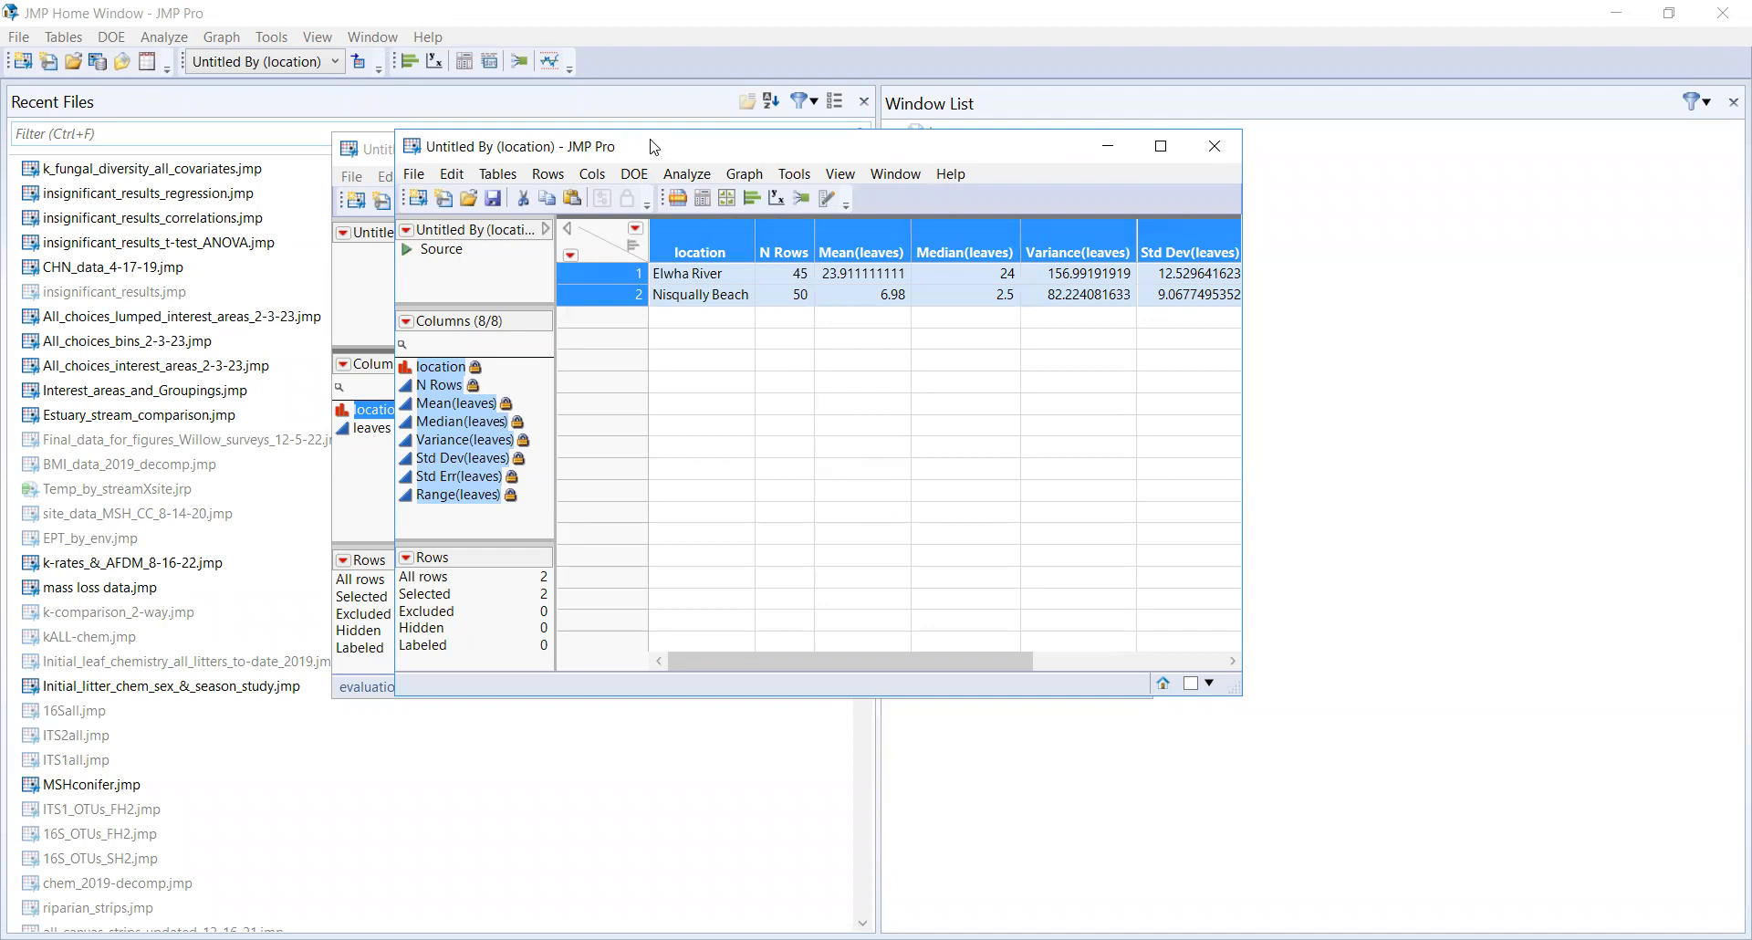
Step: Close the summary table window to return to the pasted data table
{"action": "left_click", "coordinate": [501, 174]}
{"action": "left_click", "coordinate": [975, 149]}
{"action": "left_click", "coordinate": [1129, 153]}
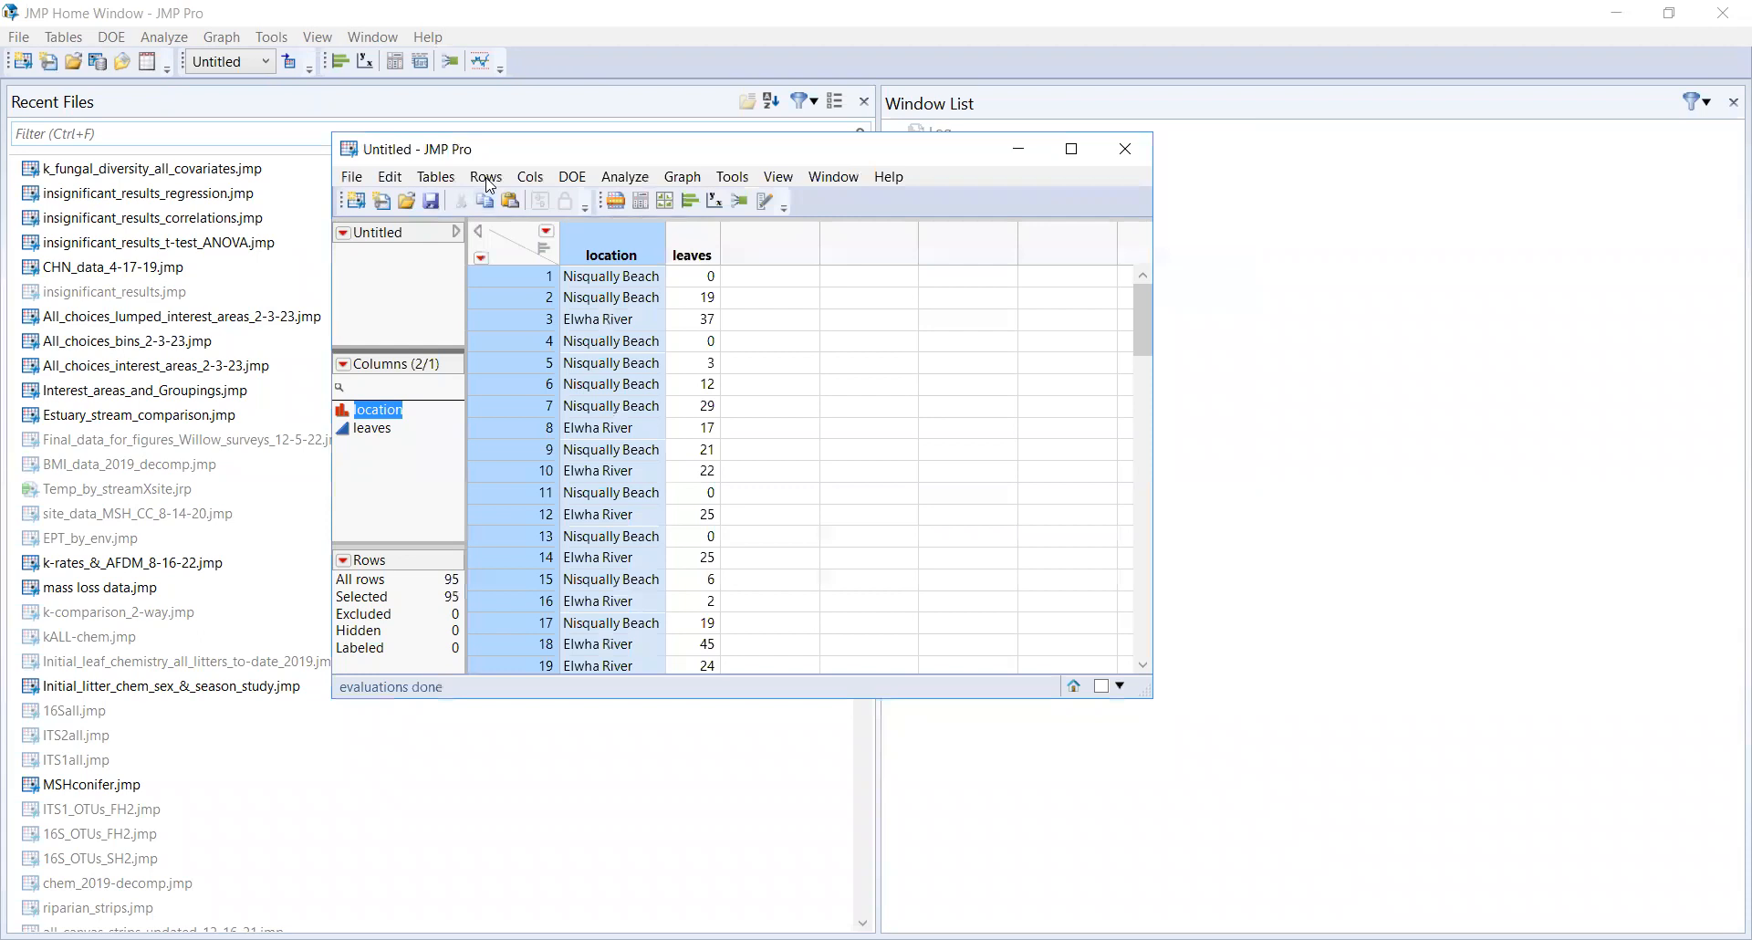
Step: Reopen the Summary dialog and group the summary by the location column
{"action": "left_click", "coordinate": [436, 177]}
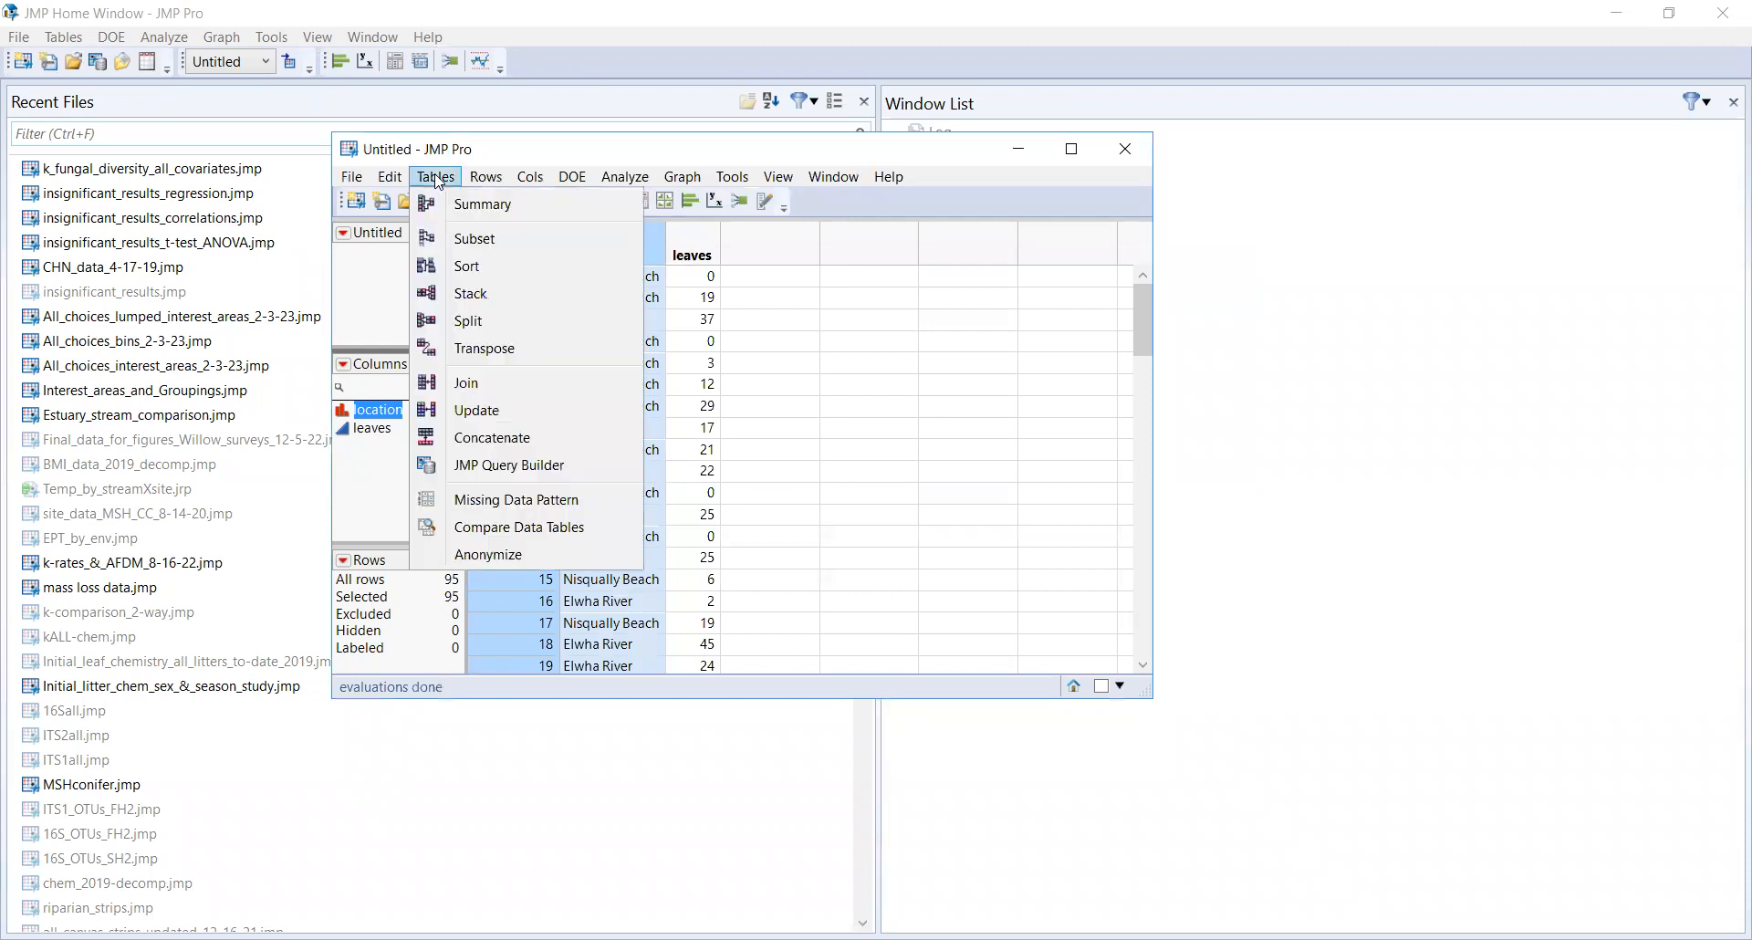
{"action": "left_click", "coordinate": [472, 203]}
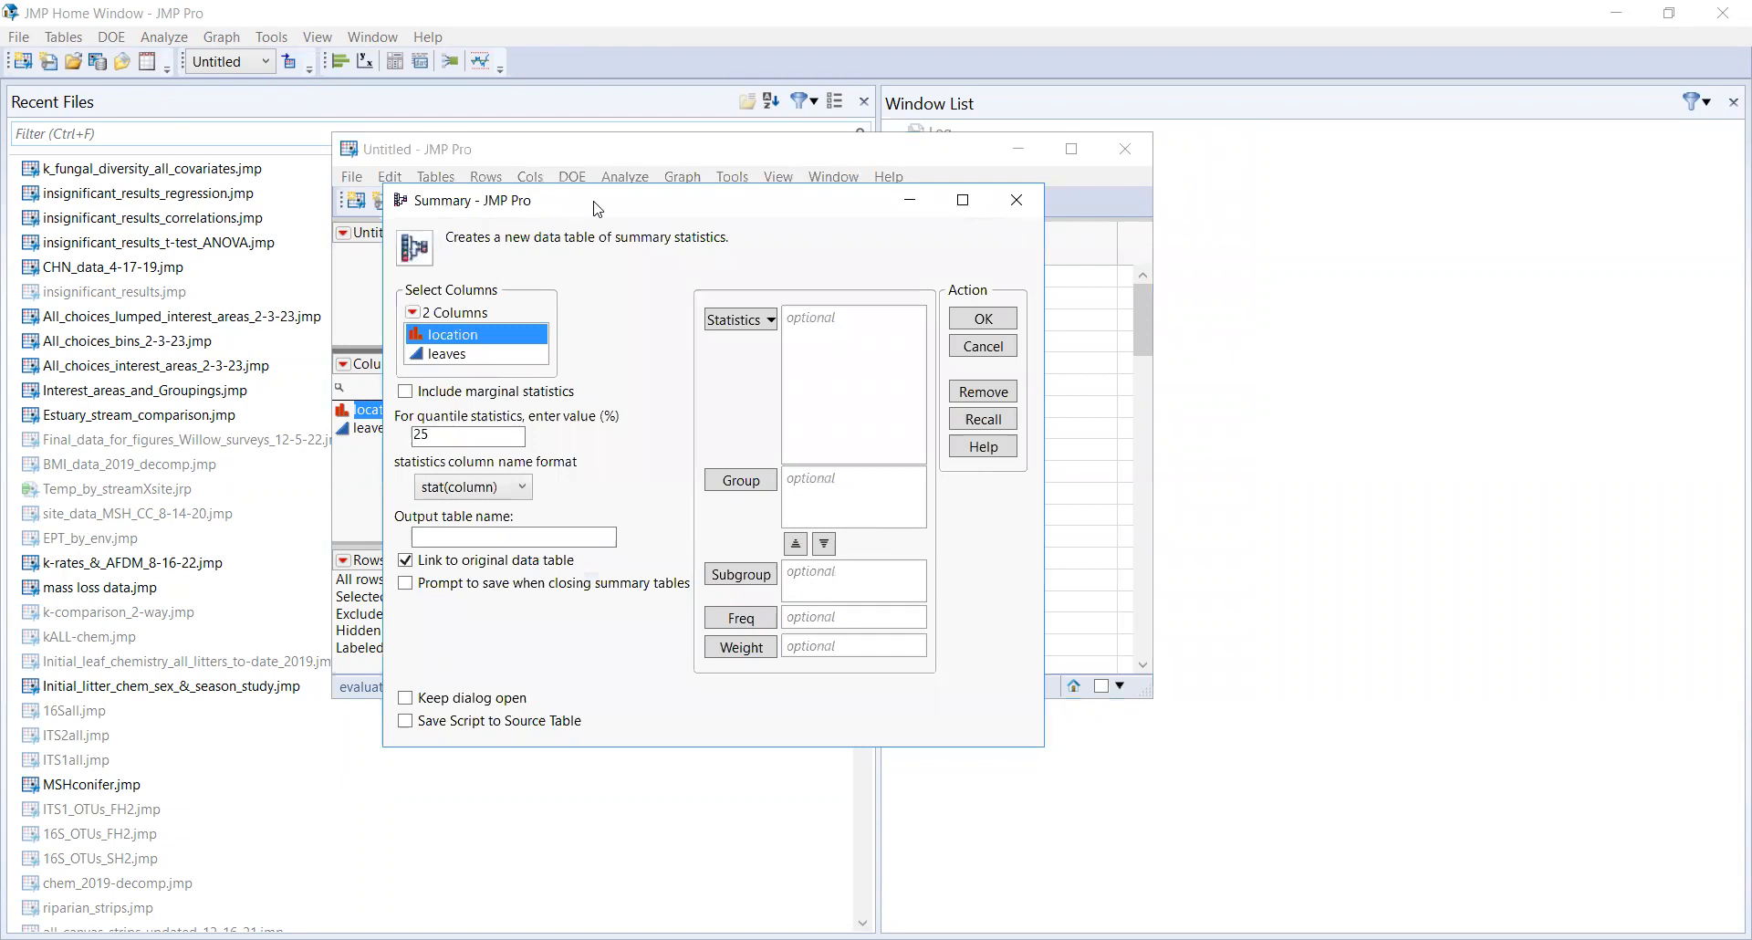
{"action": "left_click_drag", "start_coordinate": [594, 208], "coordinate": [704, 173]}
{"action": "left_click", "coordinate": [852, 447]}
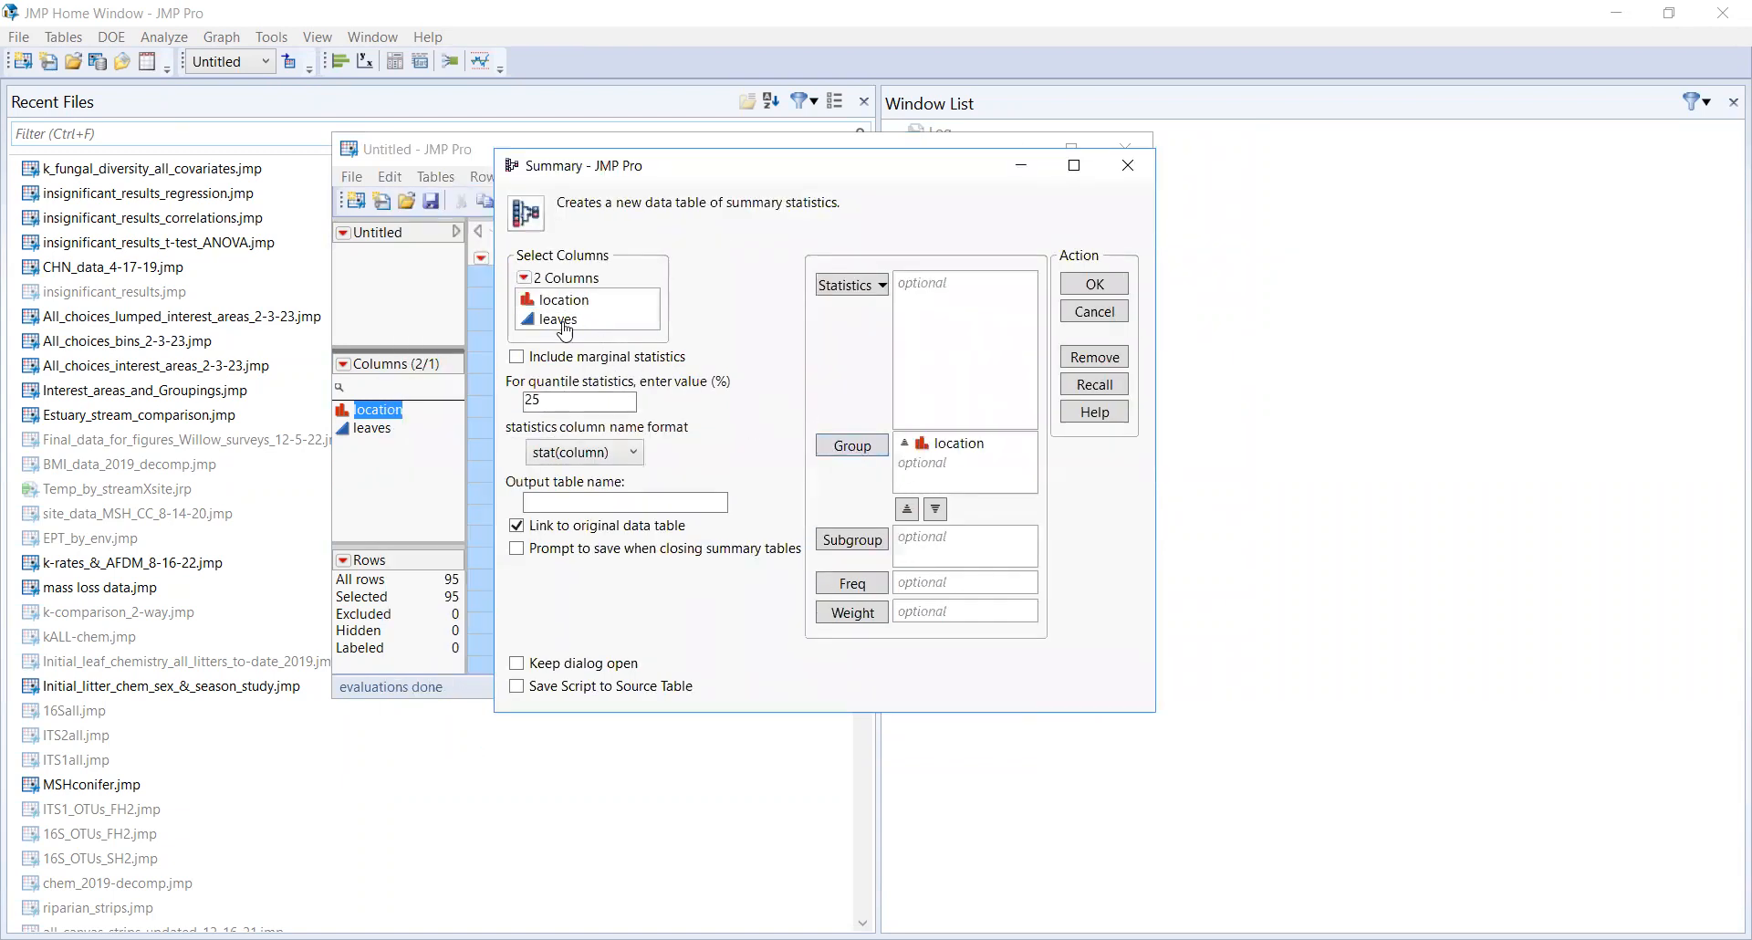
Step: Request the 25th percentile Quantiles statistic for the leaves column
{"action": "left_click", "coordinate": [571, 320]}
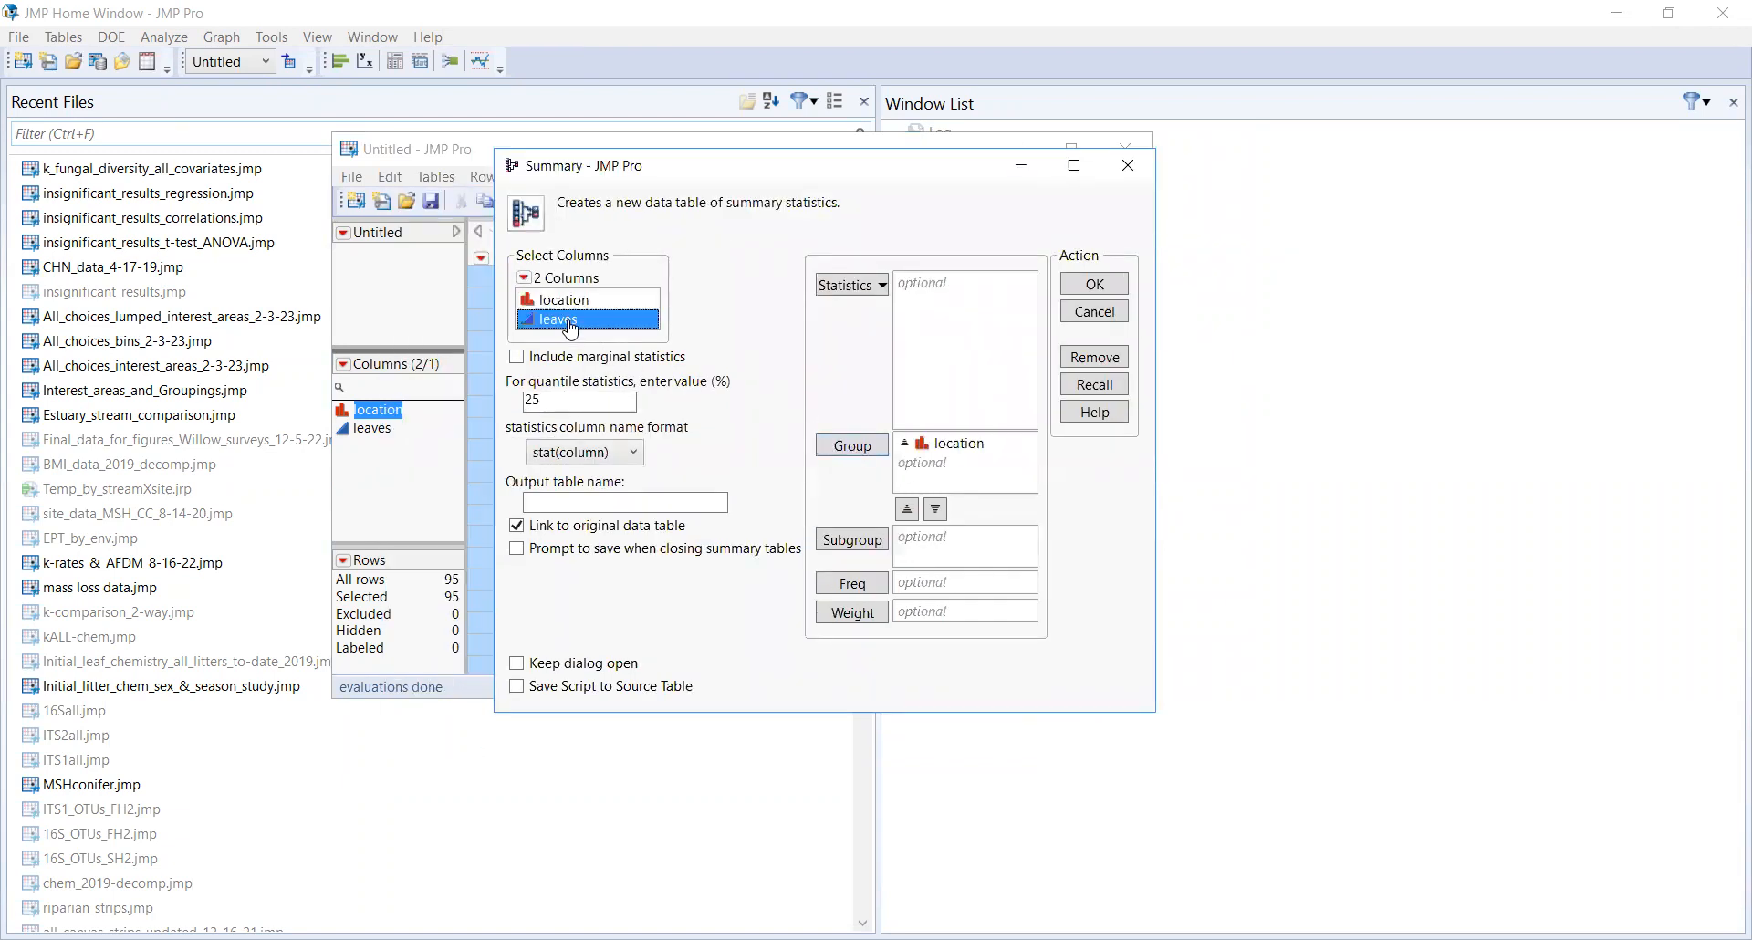
{"action": "left_click", "coordinate": [862, 285]}
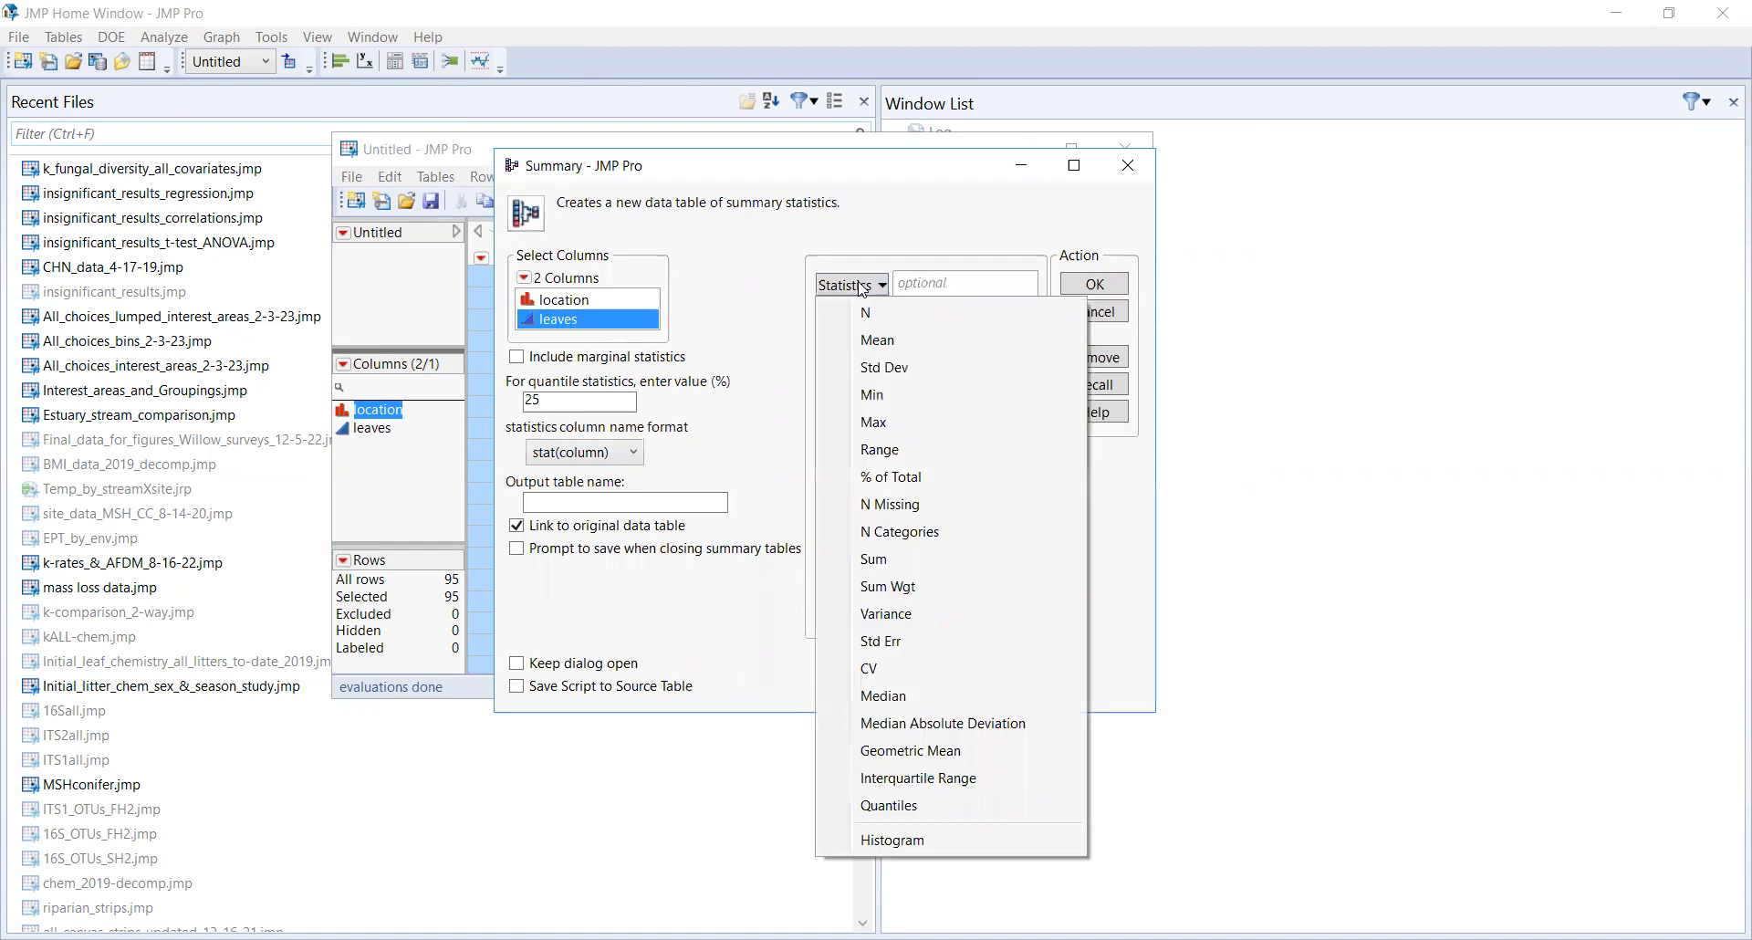
{"action": "left_click", "coordinate": [883, 808]}
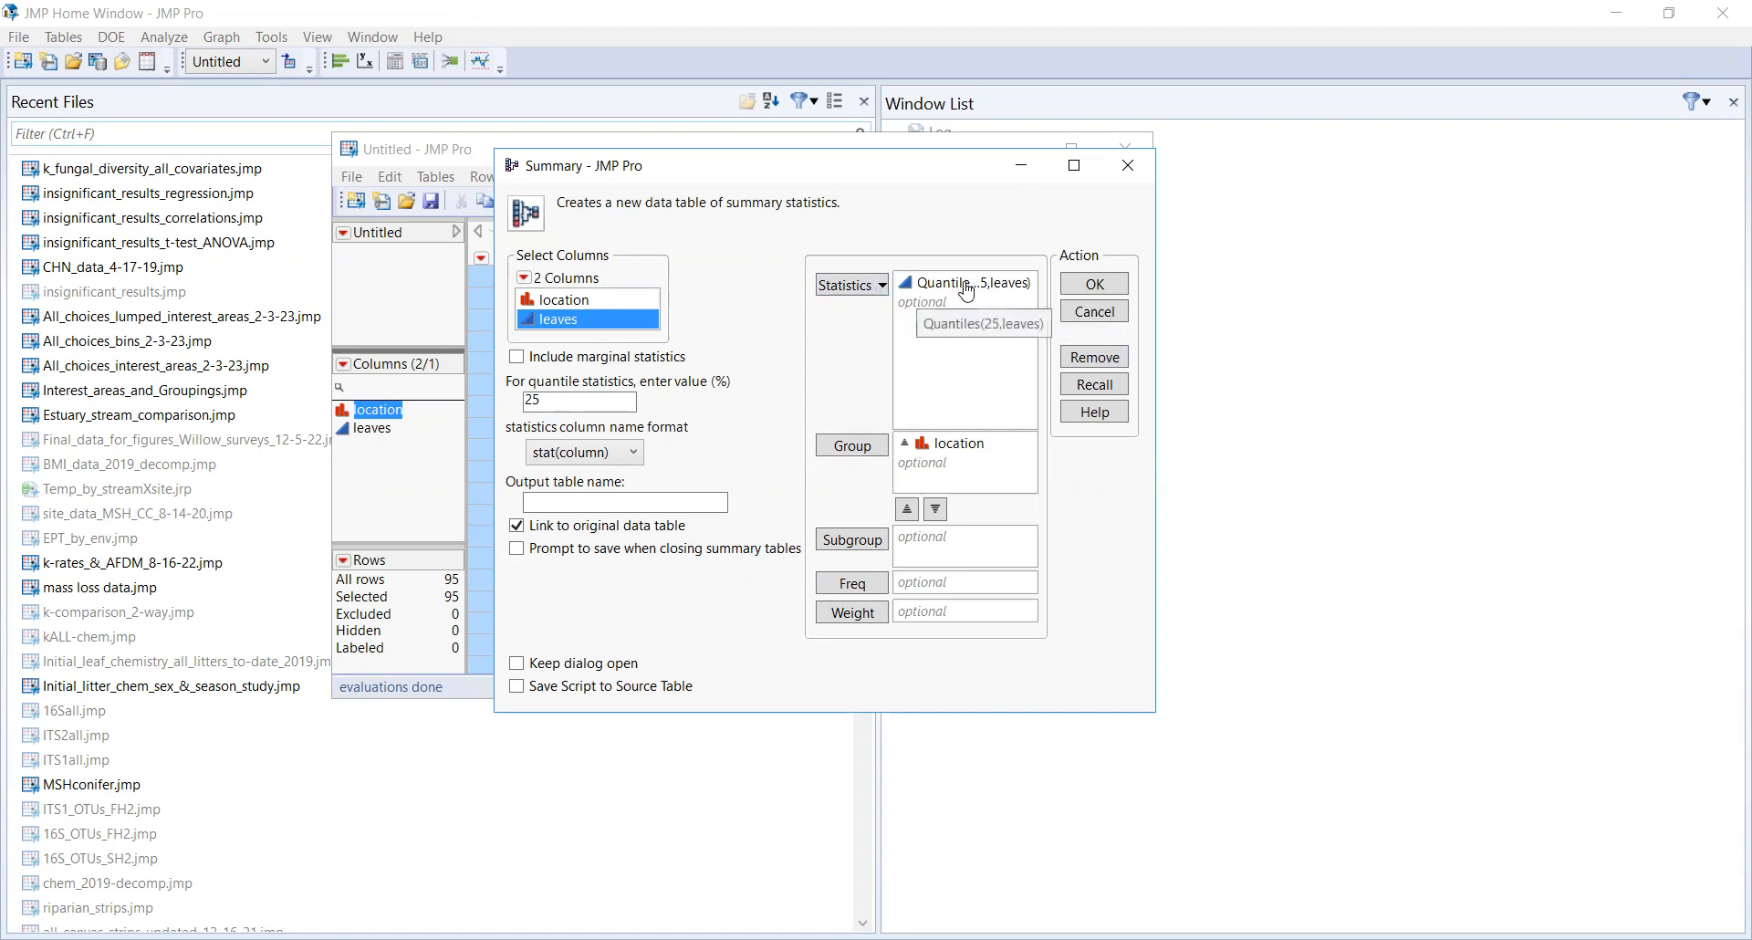
Step: Set the quantile percentage to 75 and add a second Quantiles statistic for leaves
{"action": "double_click", "coordinate": [557, 402]}
{"action": "type", "text": "75"}
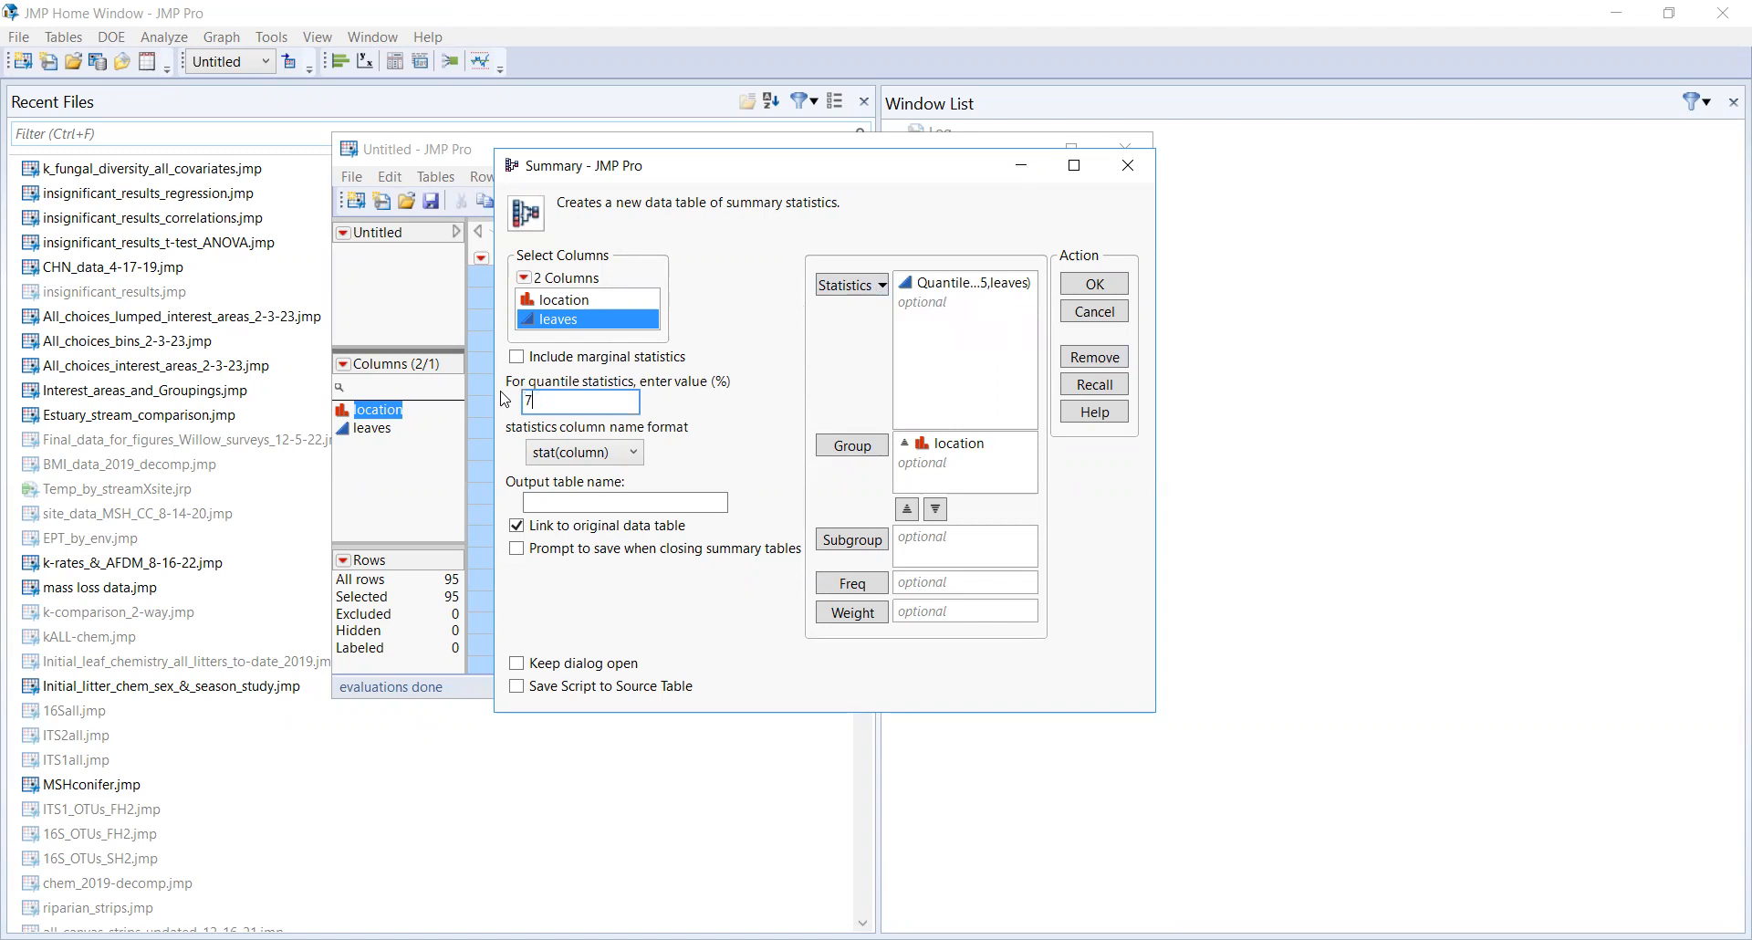
{"action": "left_click", "coordinate": [851, 285]}
{"action": "left_click", "coordinate": [903, 807]}
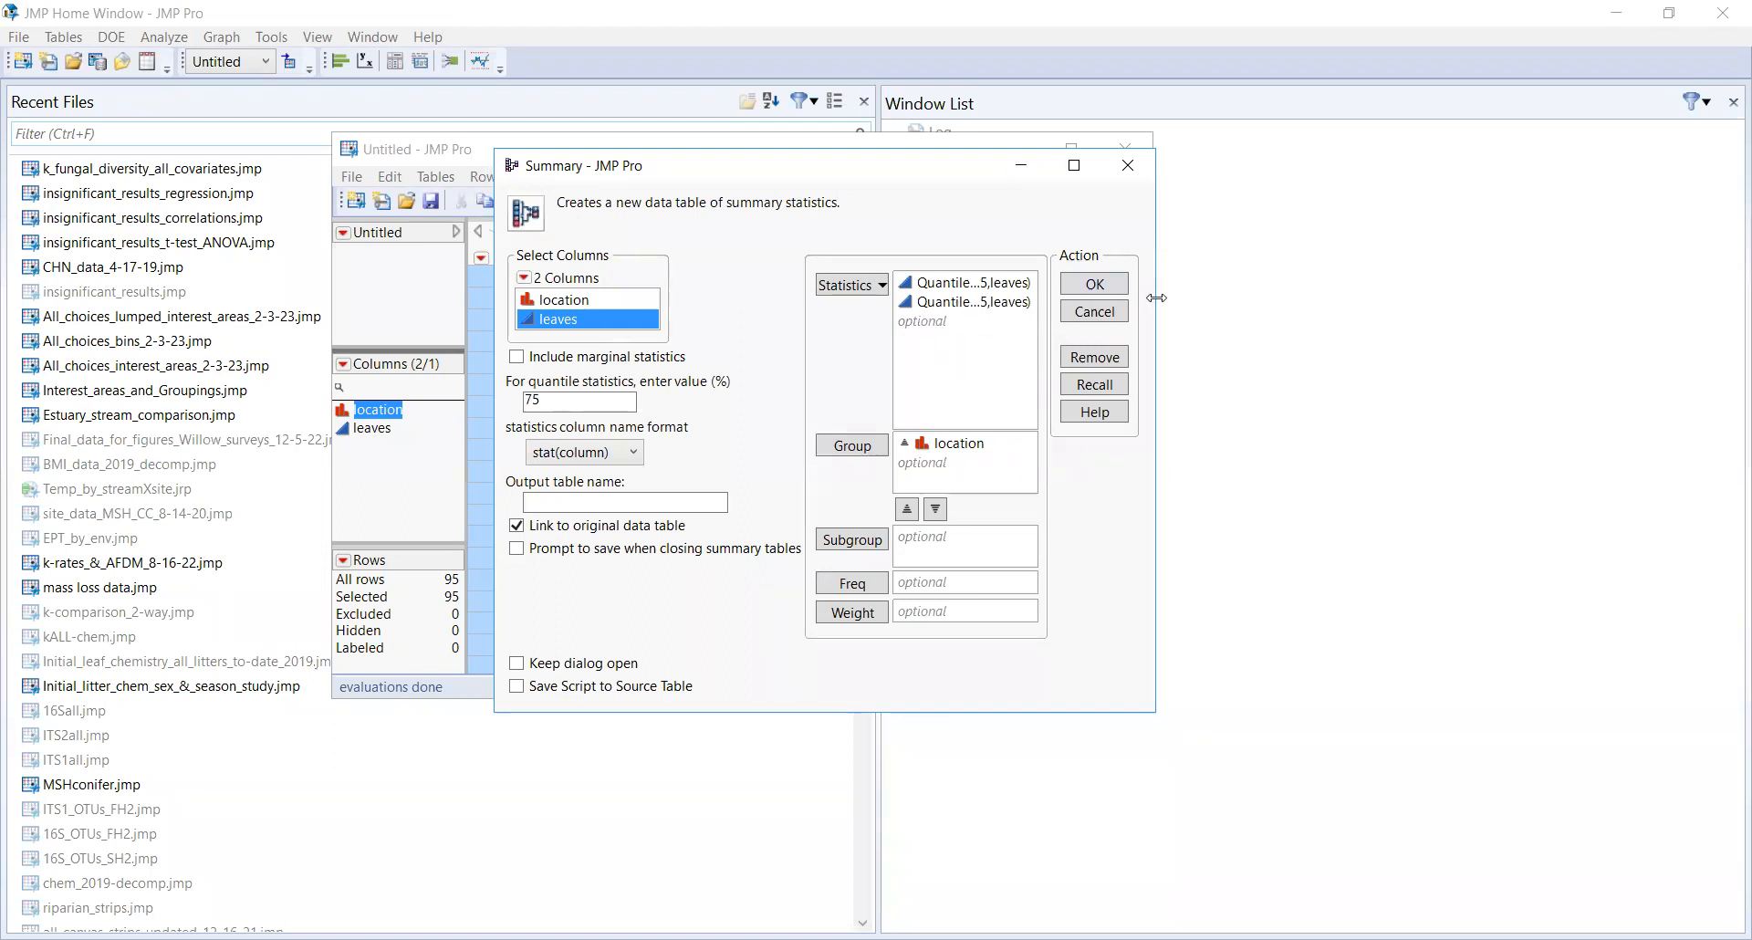
Step: Set the quantile percentage to 50 and add a third Quantiles statistic for leaves
{"action": "left_click_drag", "start_coordinate": [1156, 298], "coordinate": [1328, 299]}
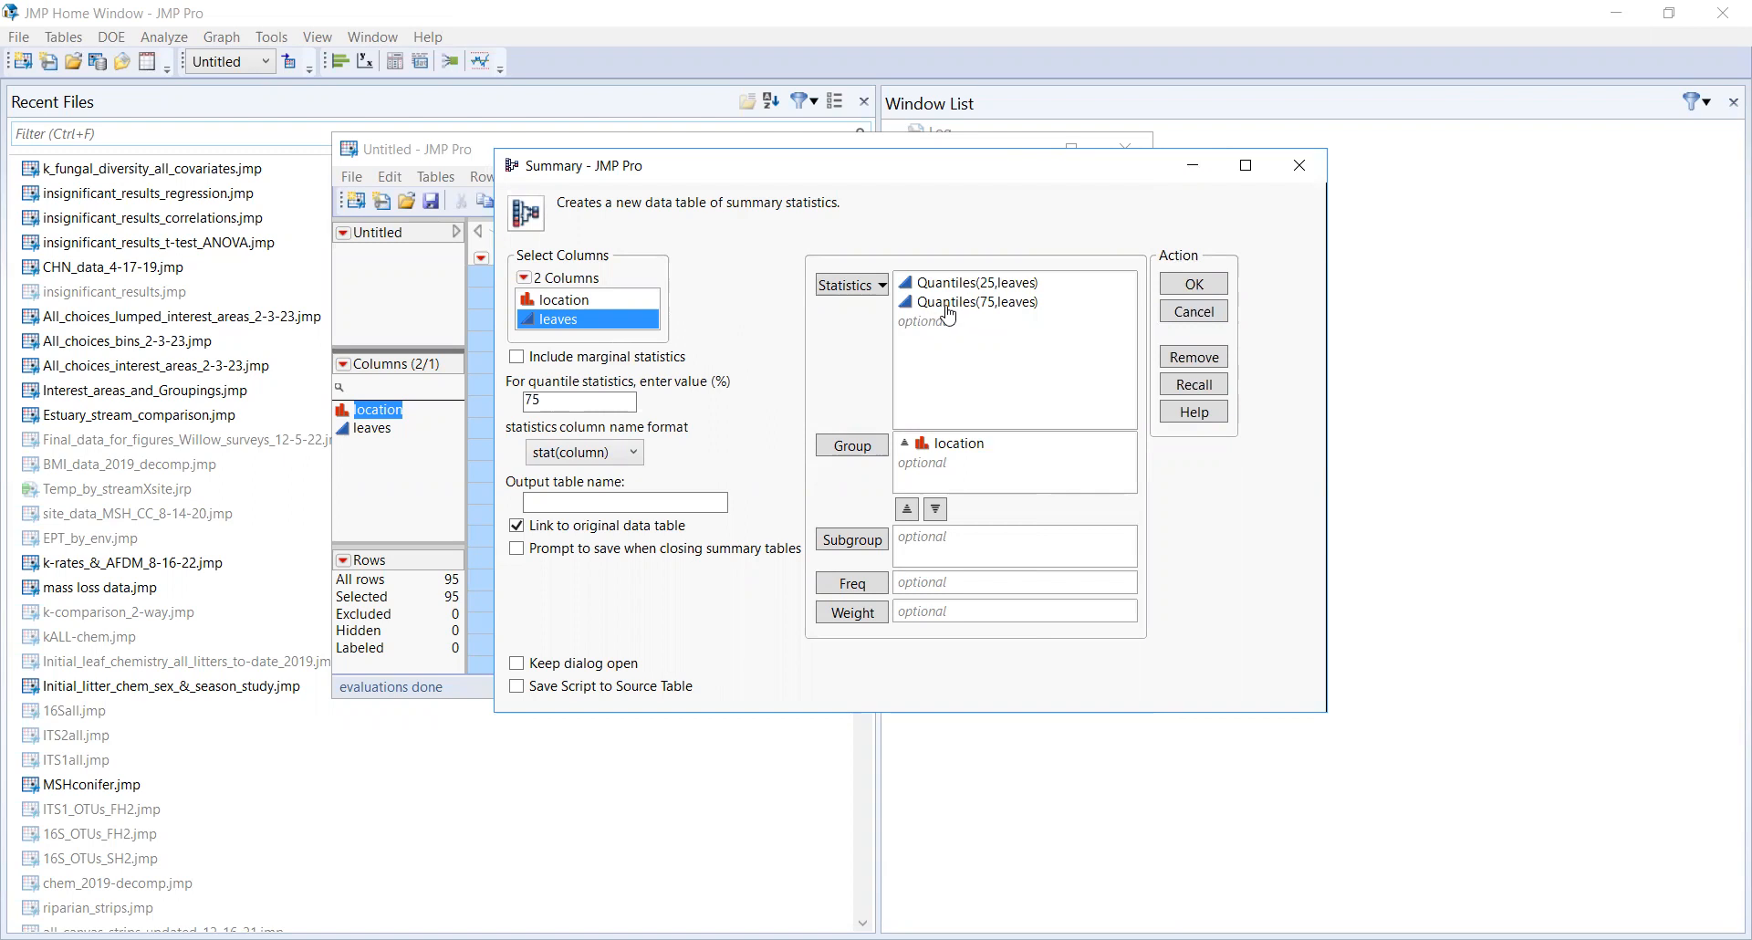
{"action": "type", "text": "50"}
{"action": "left_click", "coordinate": [867, 283]}
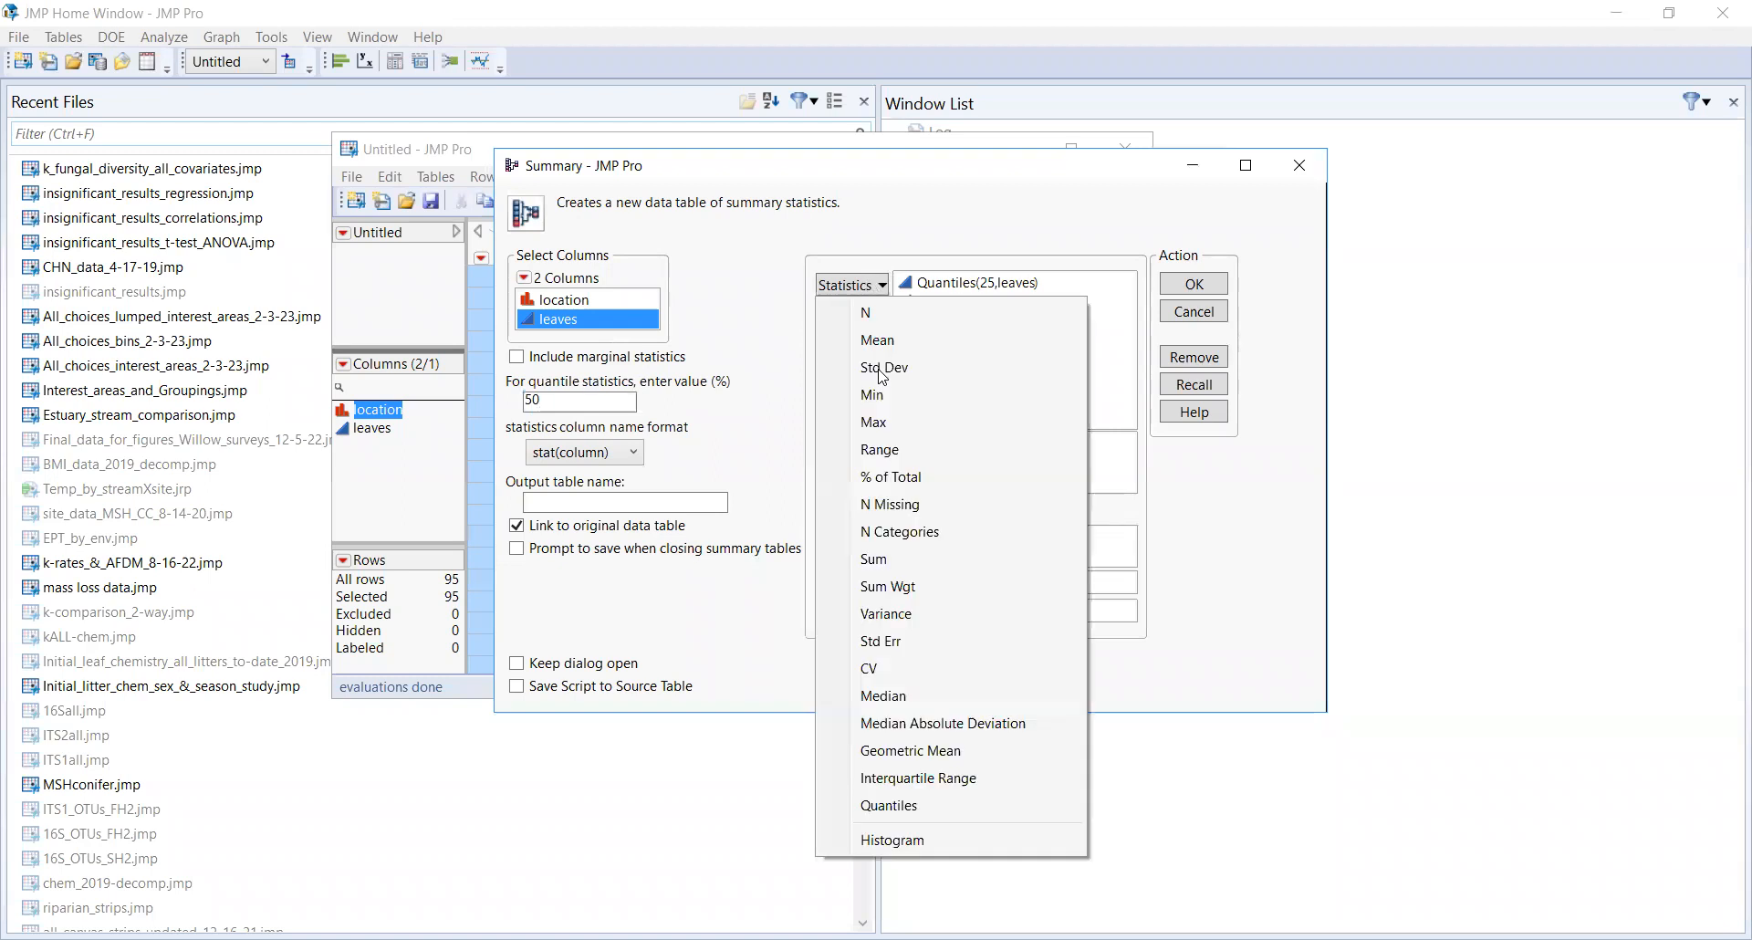
{"action": "left_click", "coordinate": [887, 806]}
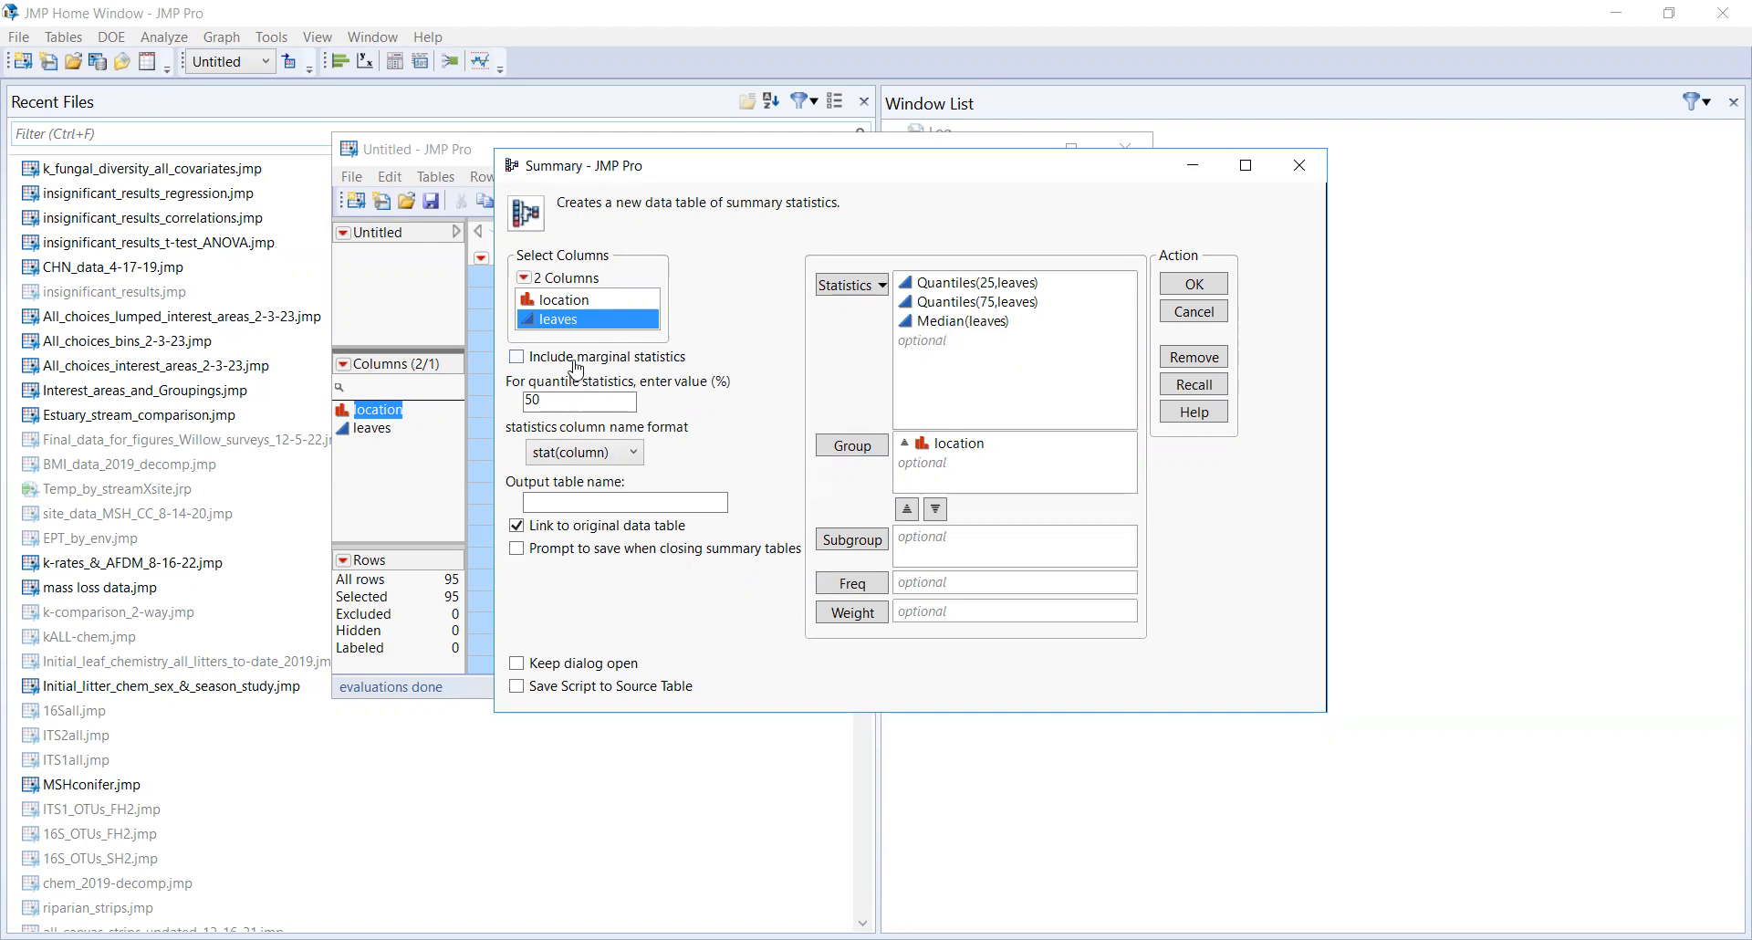
Step: Create the quartile summary table for leaves by location
{"action": "left_click", "coordinate": [1195, 292]}
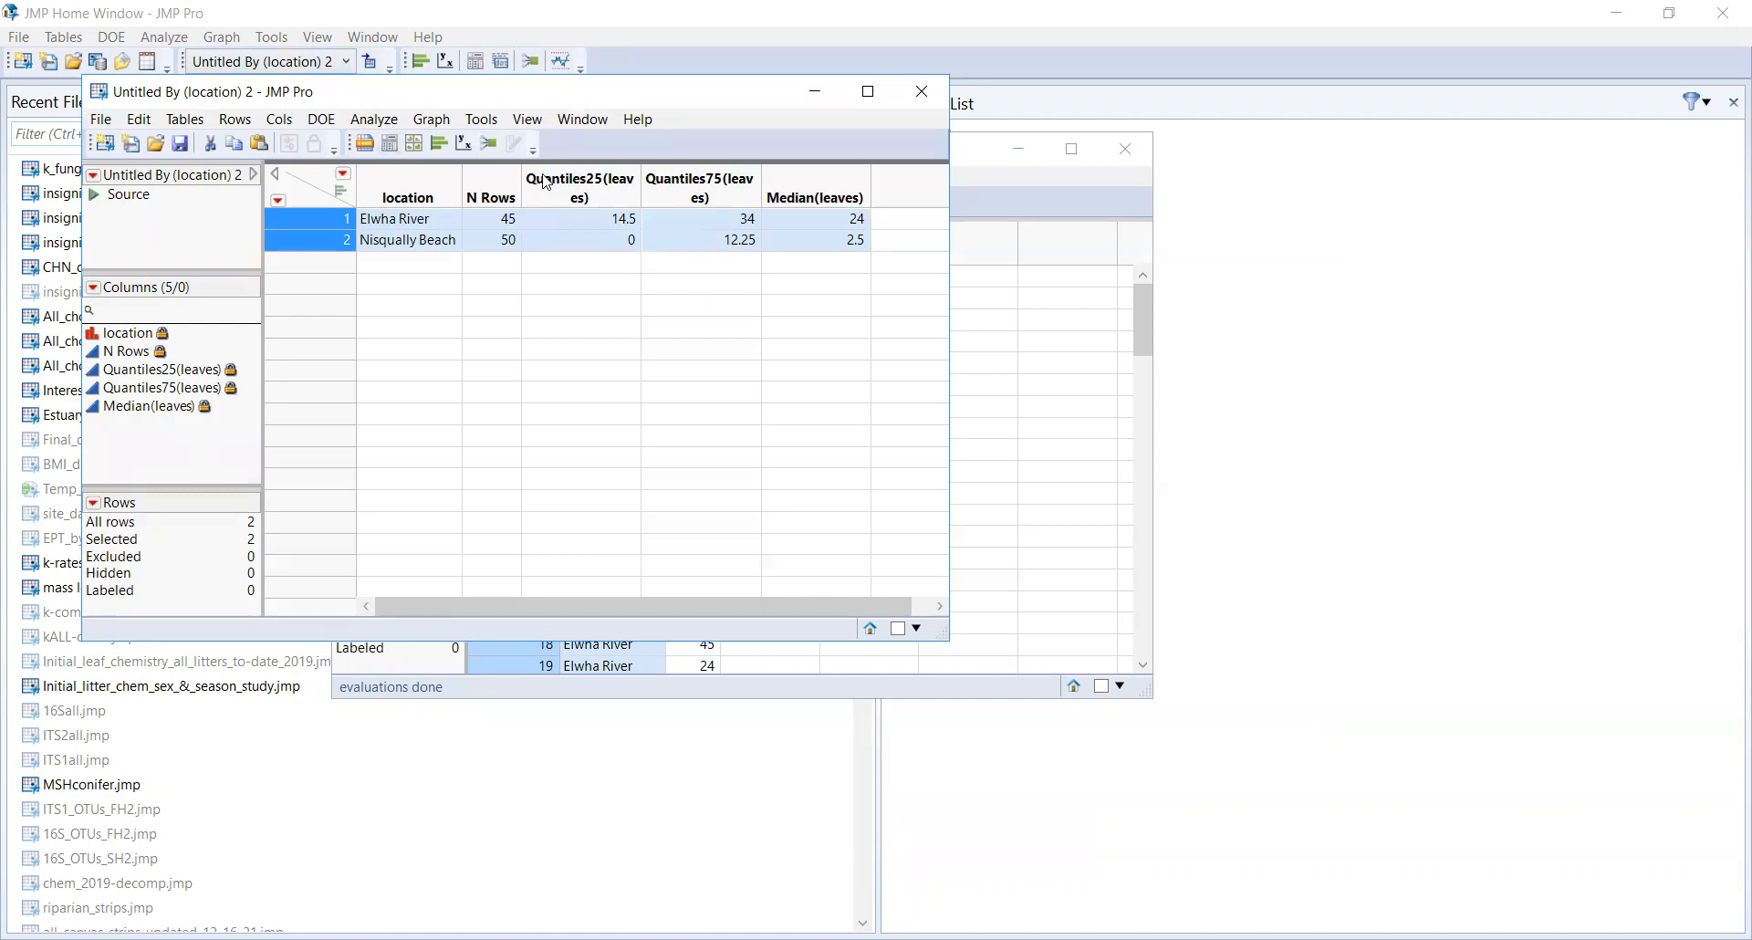
{"action": "left_click_drag", "start_coordinate": [509, 92], "coordinate": [810, 122]}
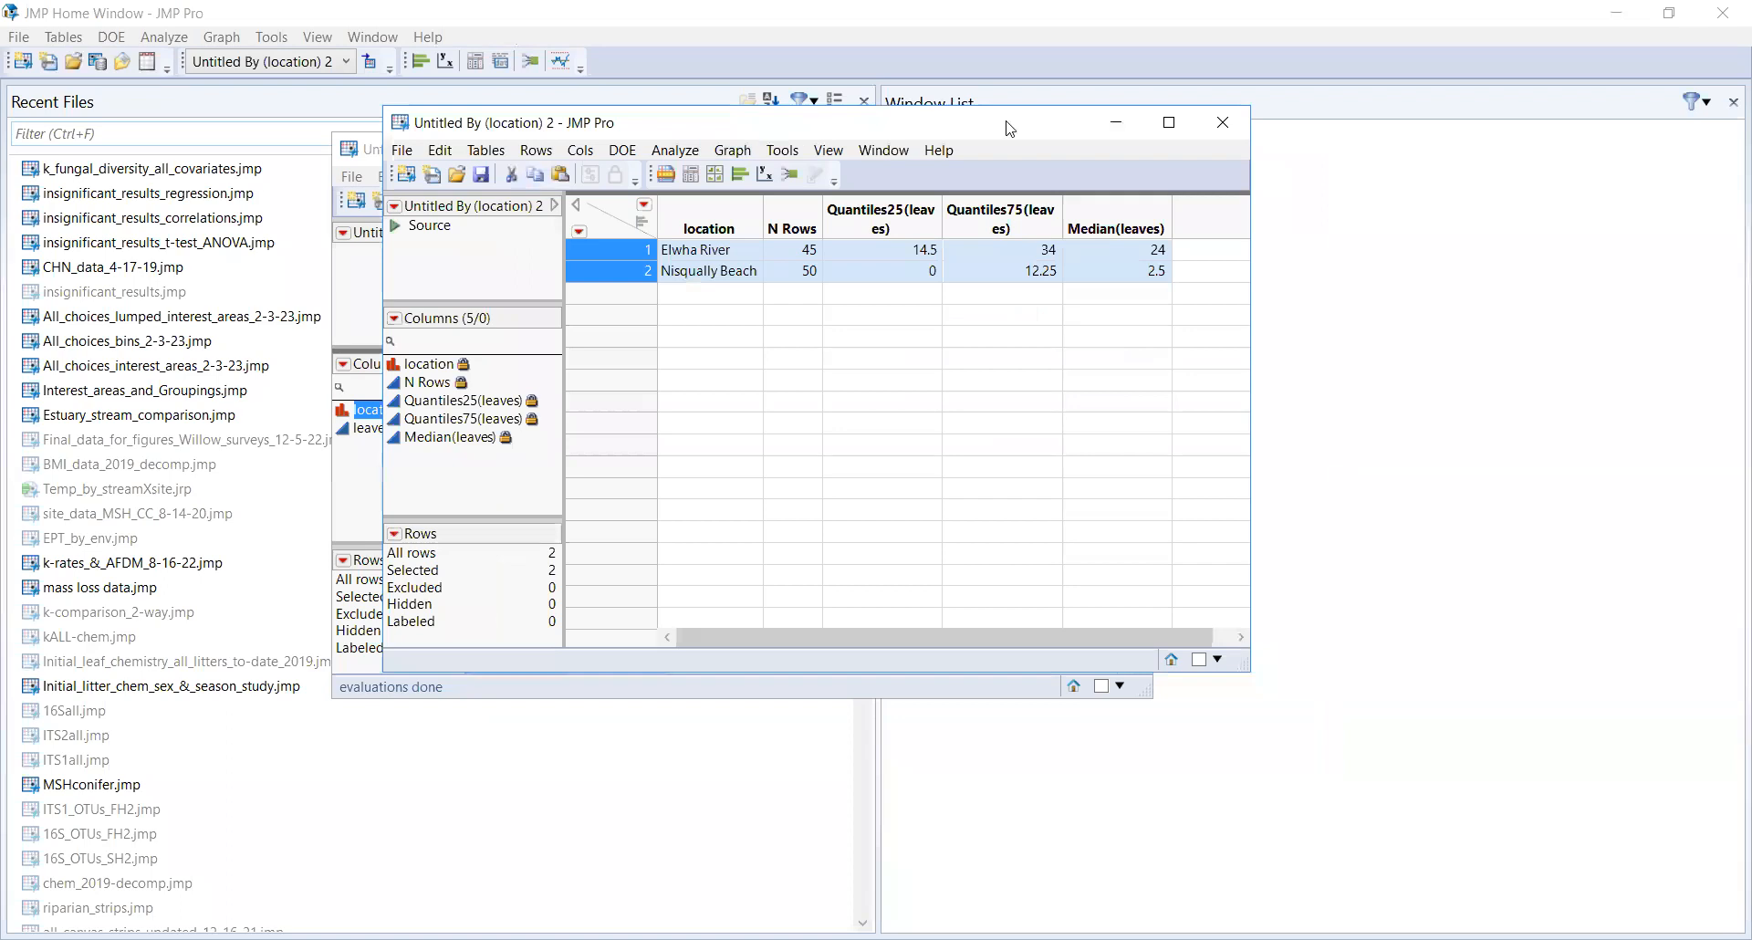